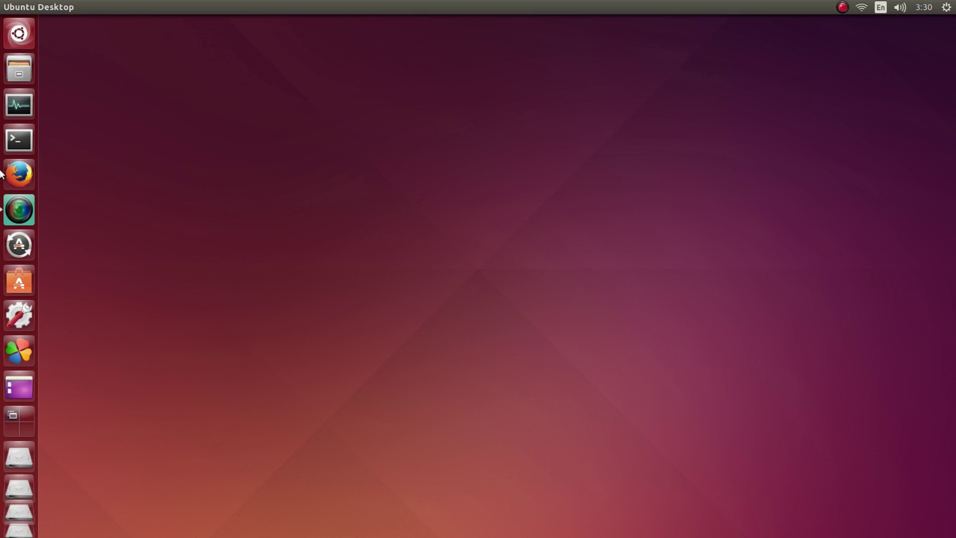
Open Firefox, search Google for 'origin' and open the Download Origin result.
left_click(28, 175)
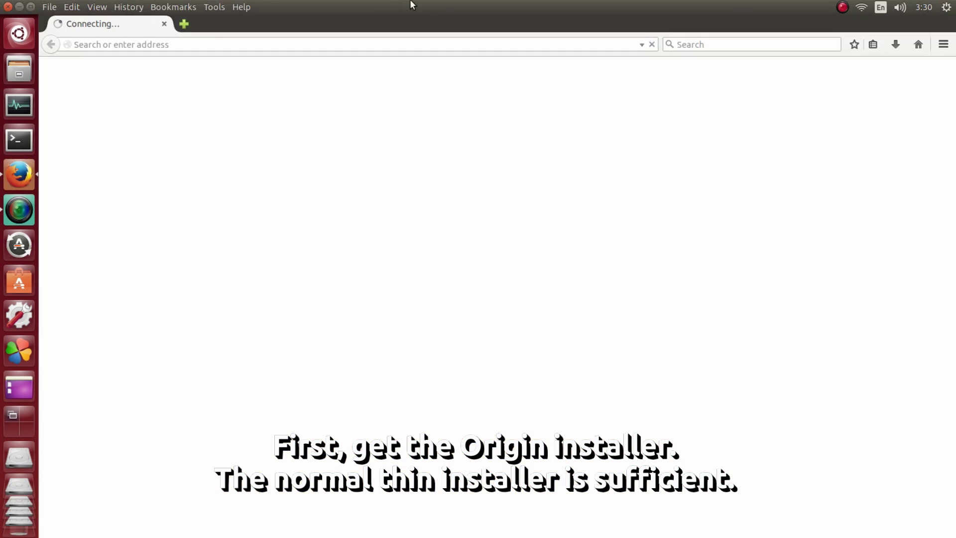
left_click_drag(439, 3, 451, 35)
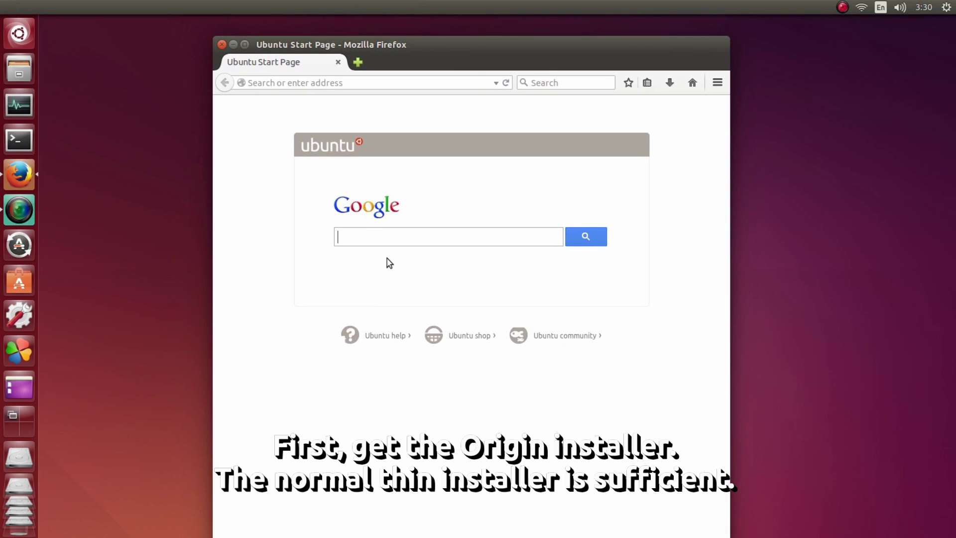
left_click(381, 230)
type("origin")
key("Return")
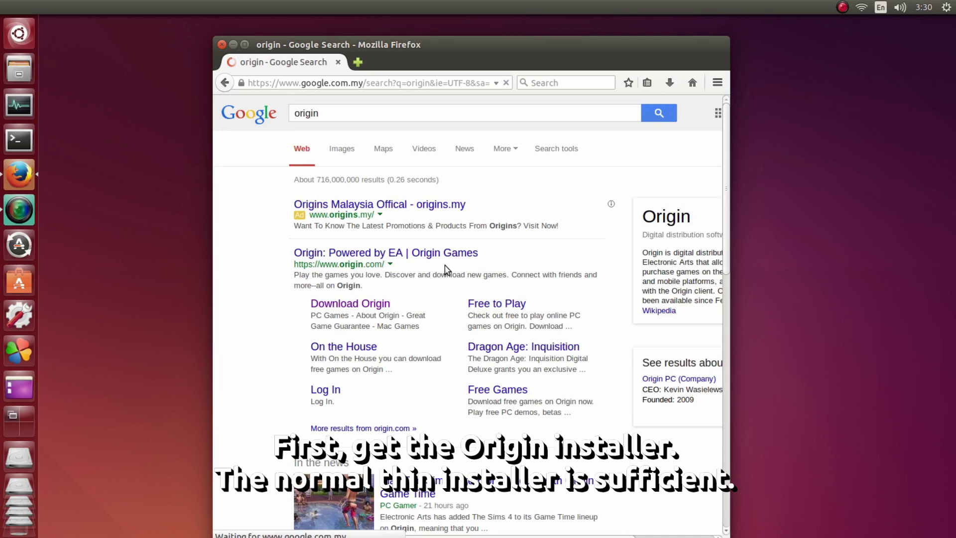
left_click(358, 307)
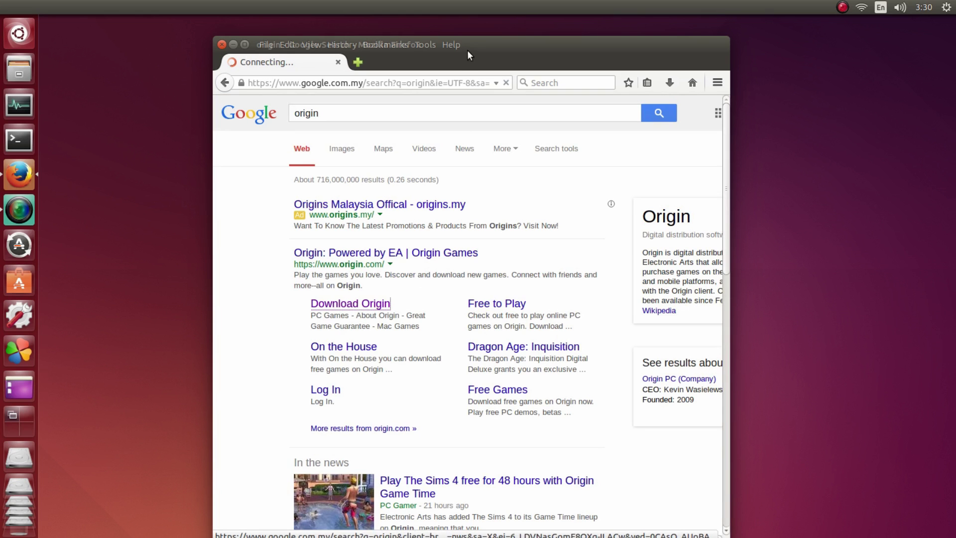
Download the Origin installer for PC and save OriginThinSetup.exe.
left_click_drag(471, 46, 485, 40)
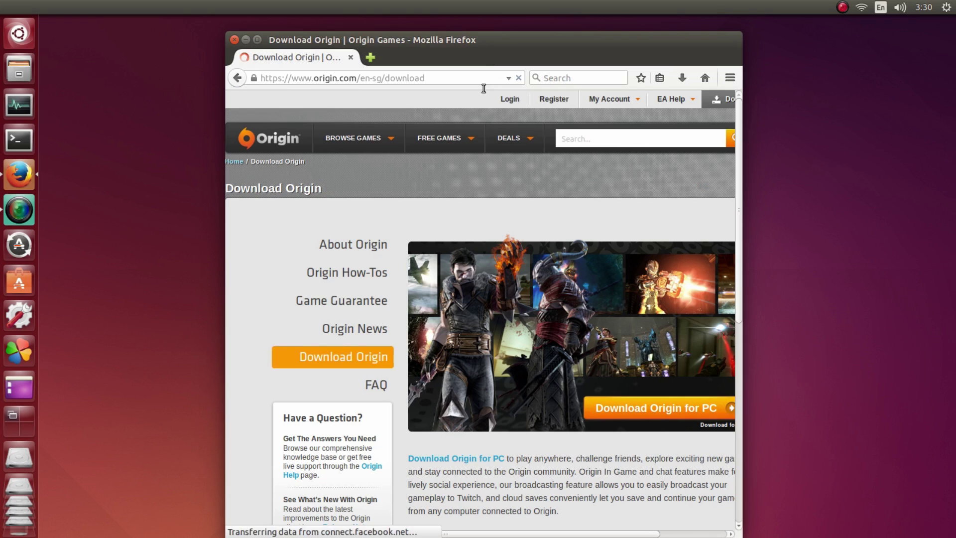
left_click(624, 416)
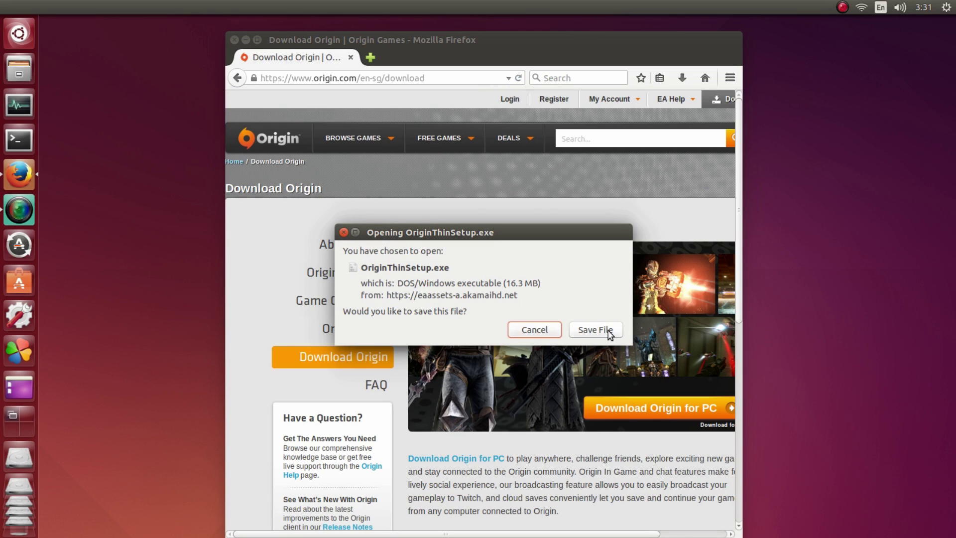
left_click(608, 331)
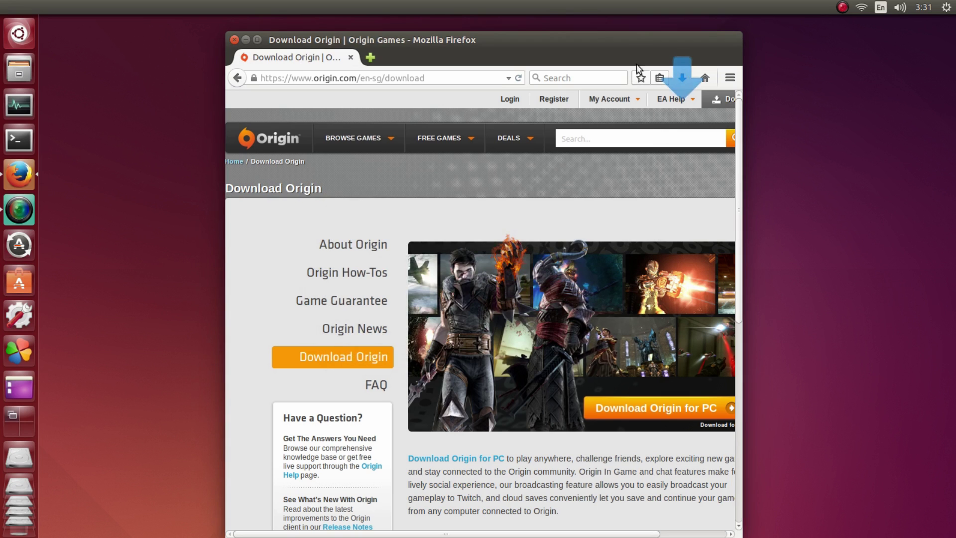
Drag OriginThinSetup(1).exe from the Downloads list onto the desktop and close Firefox.
left_click_drag(655, 53, 683, 61)
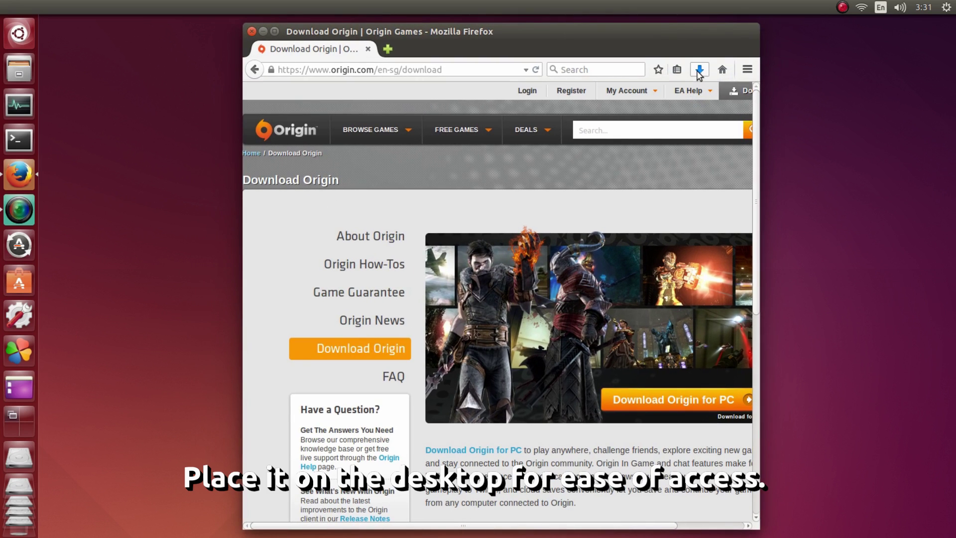
left_click(698, 71)
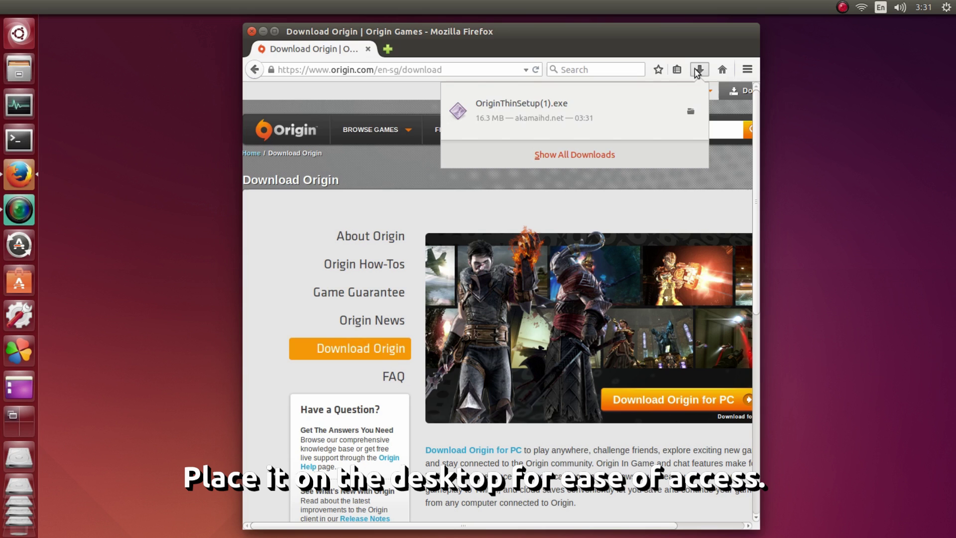
left_click_drag(625, 105, 162, 164)
left_click(236, 81)
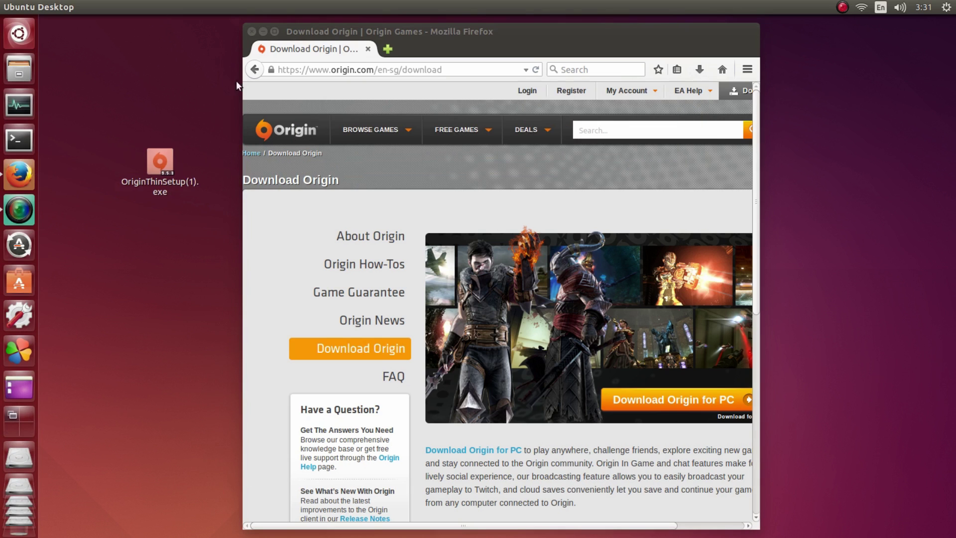
left_click(252, 31)
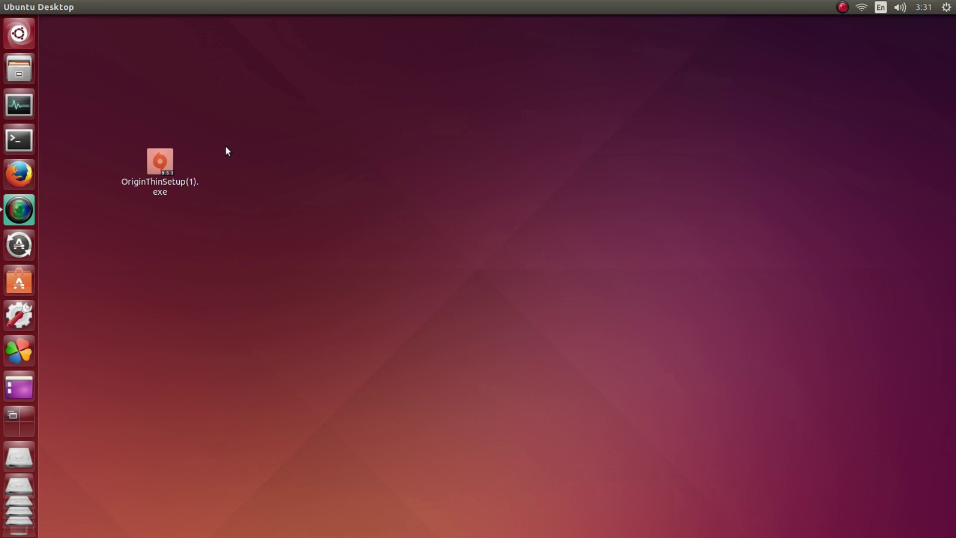
Launch PlayOnLinux and reposition its main window.
left_click(28, 343)
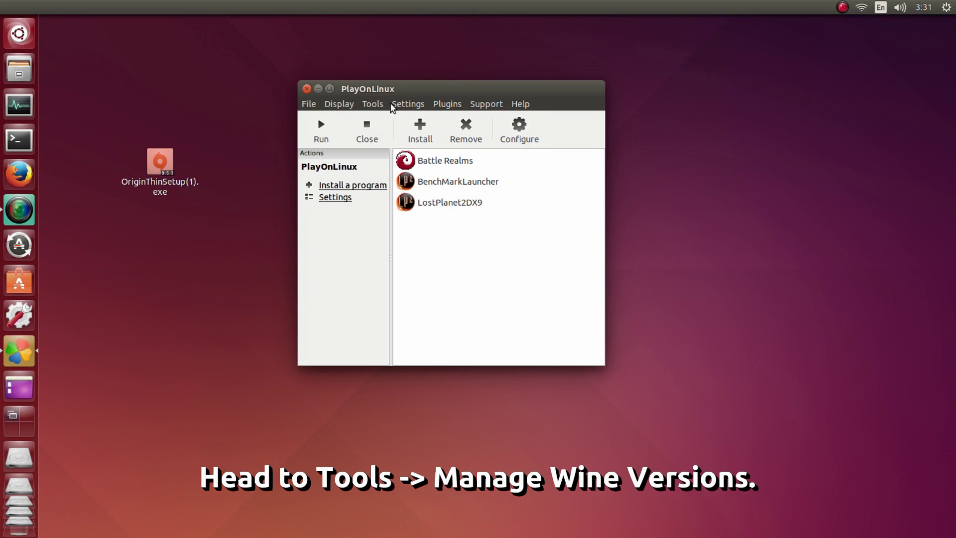
left_click_drag(384, 90, 410, 85)
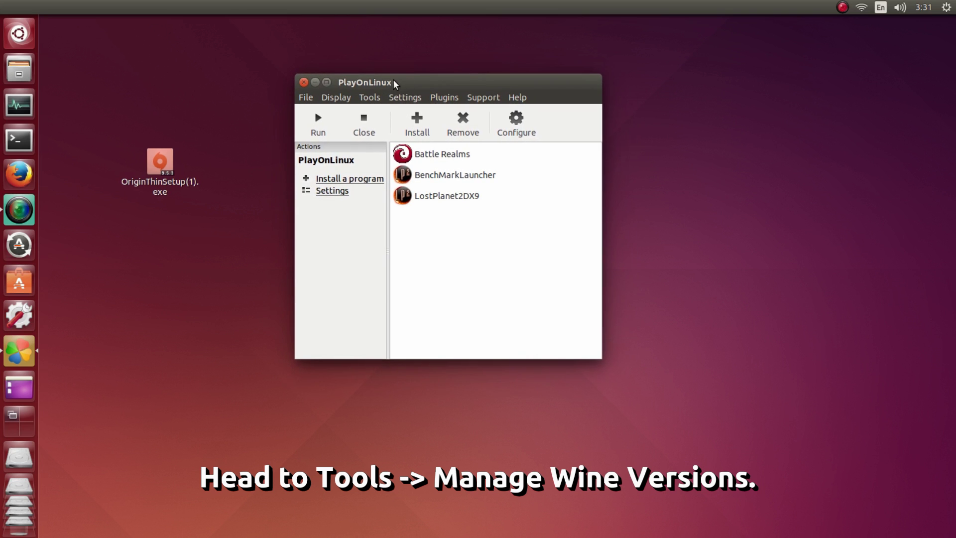
Install Wine 1.7.35 (x86) from the available versions in the Wine versions manager.
left_click(368, 99)
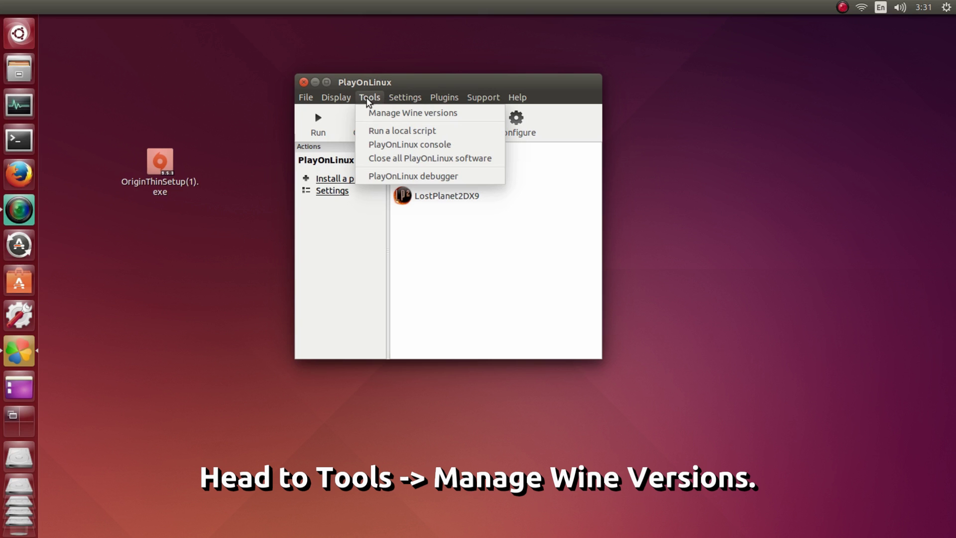
left_click(374, 112)
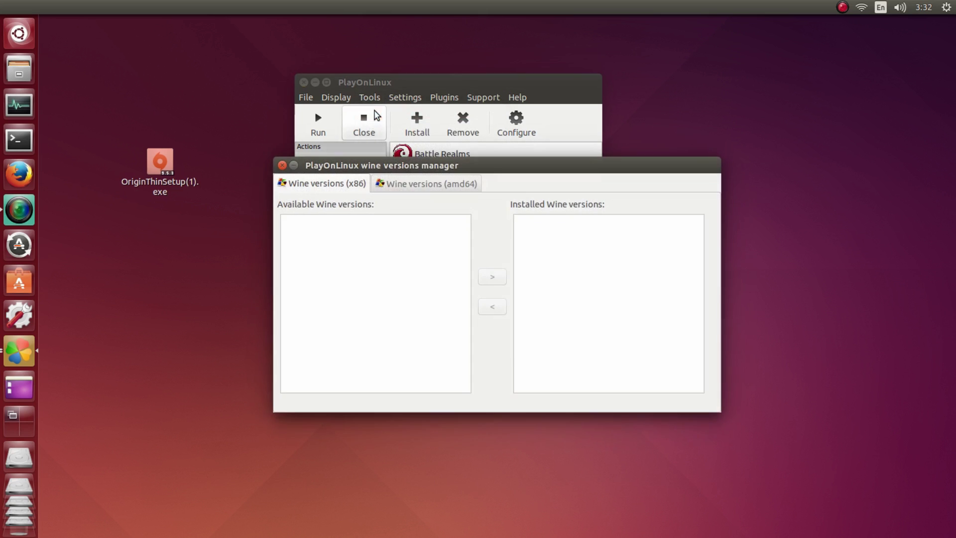
left_click_drag(394, 166, 340, 115)
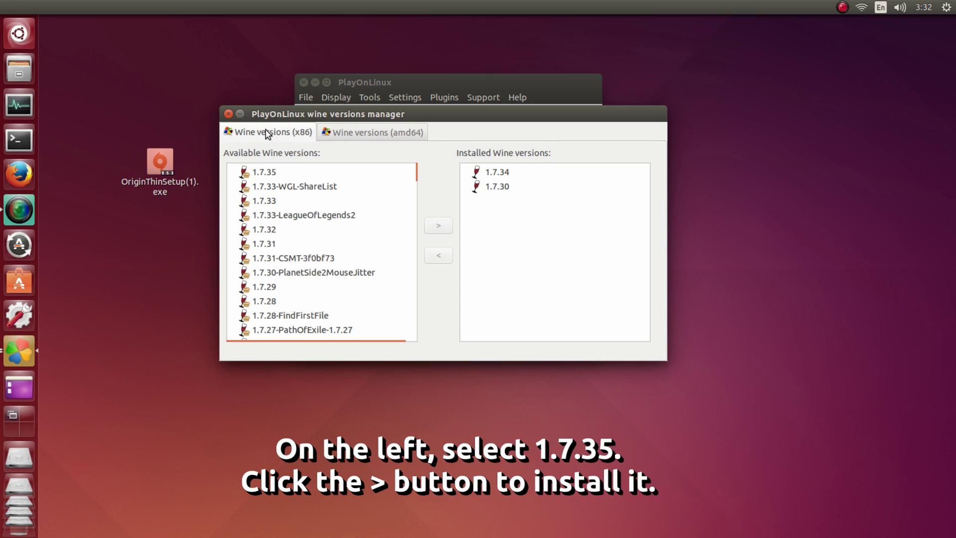
left_click(273, 174)
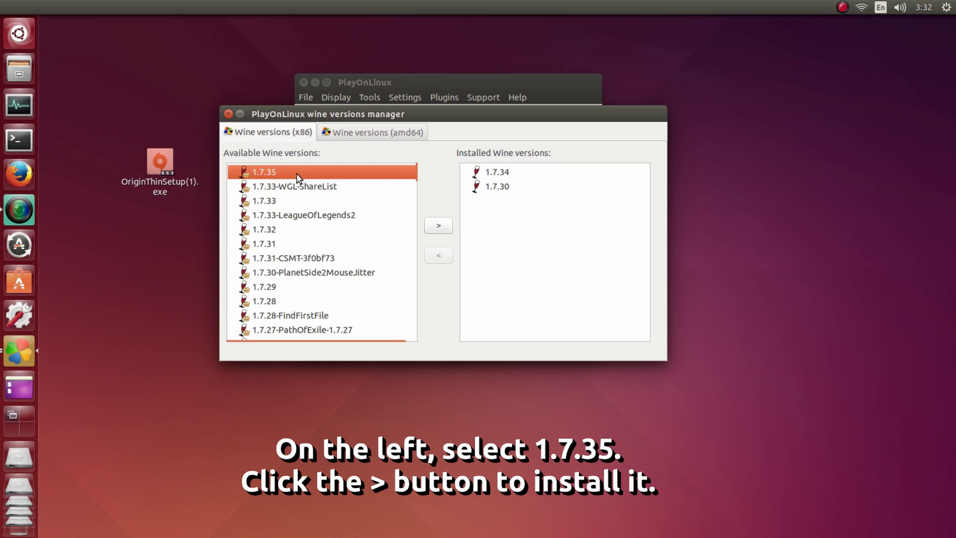
left_click(437, 230)
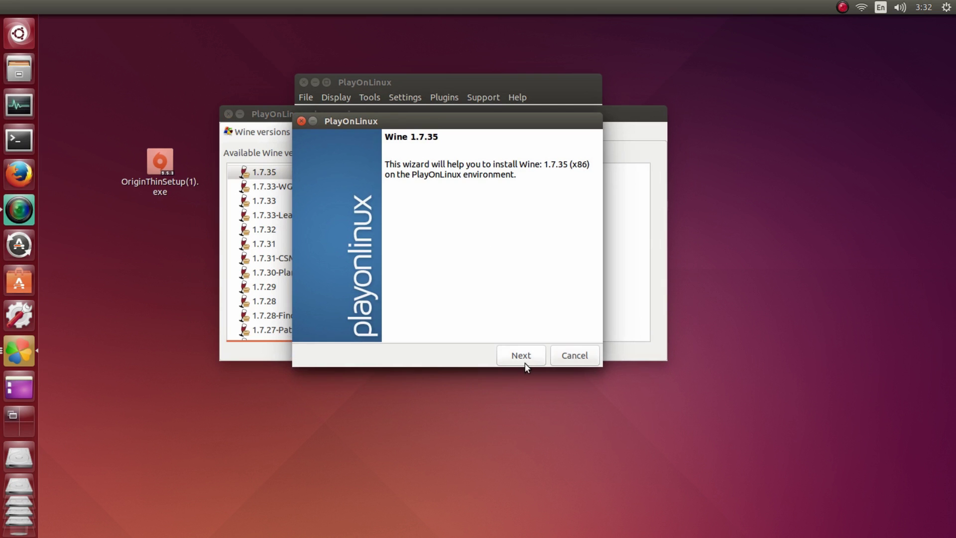
left_click(521, 358)
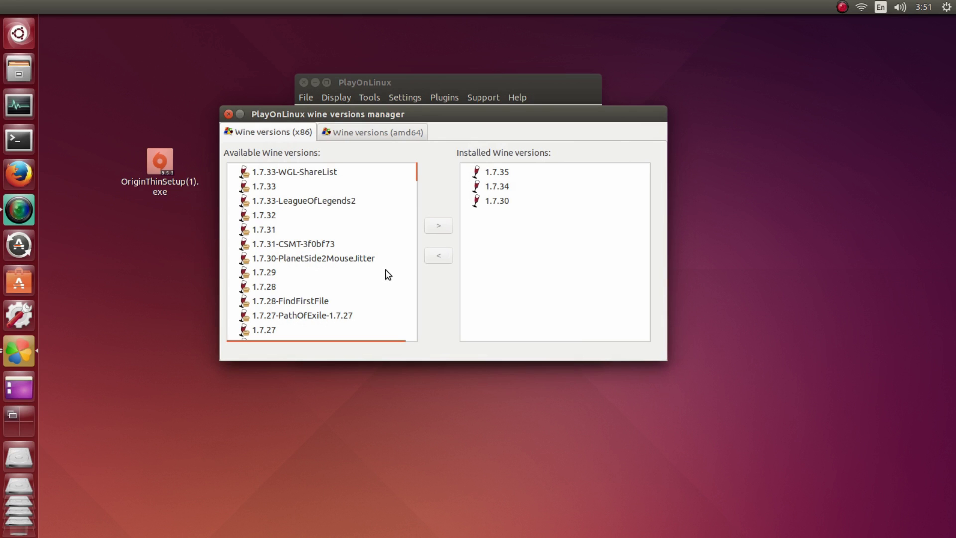
left_click(506, 171)
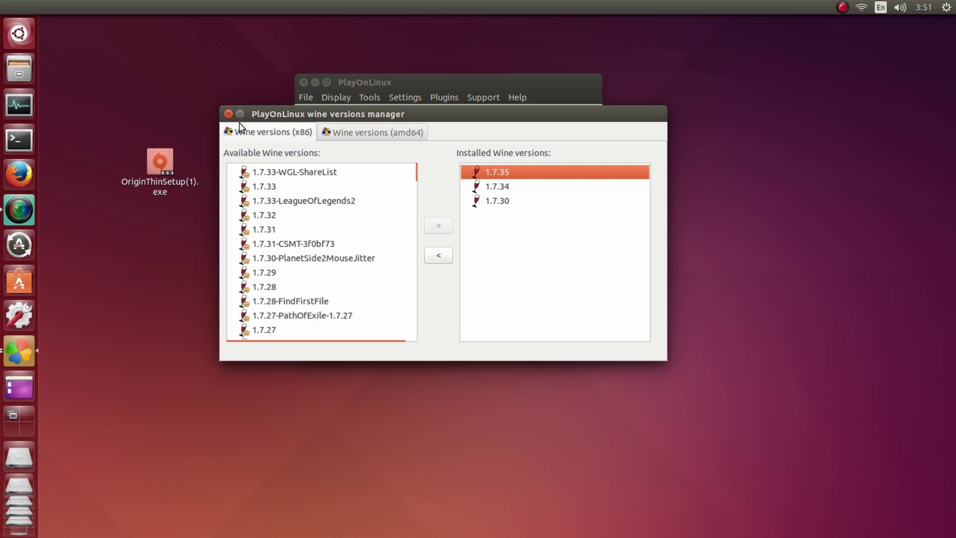
left_click(228, 113)
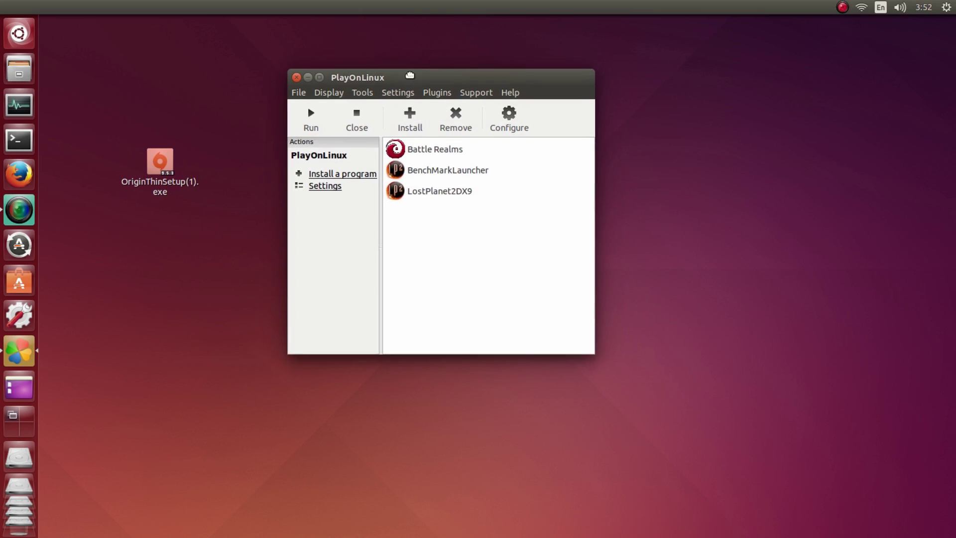
left_click(508, 94)
left_click(515, 107)
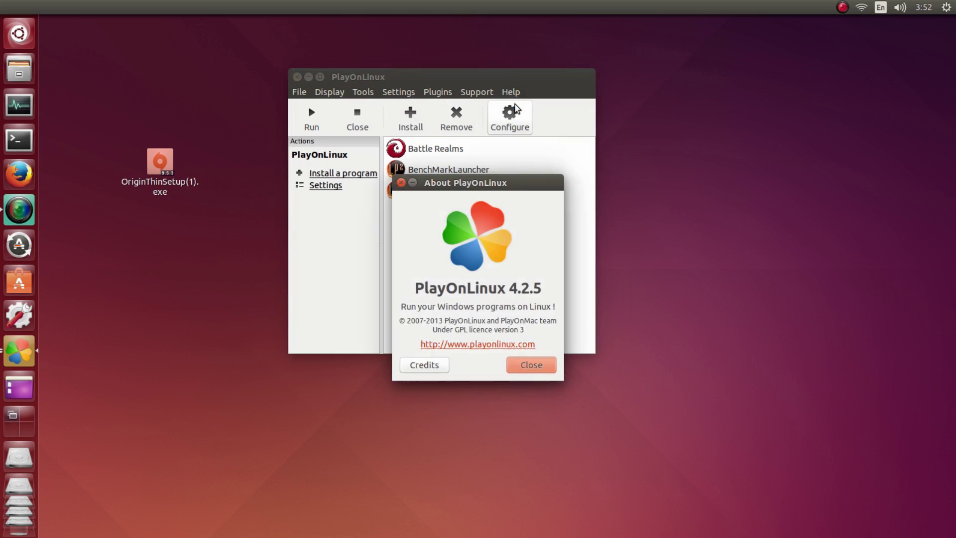
left_click_drag(518, 179, 483, 146)
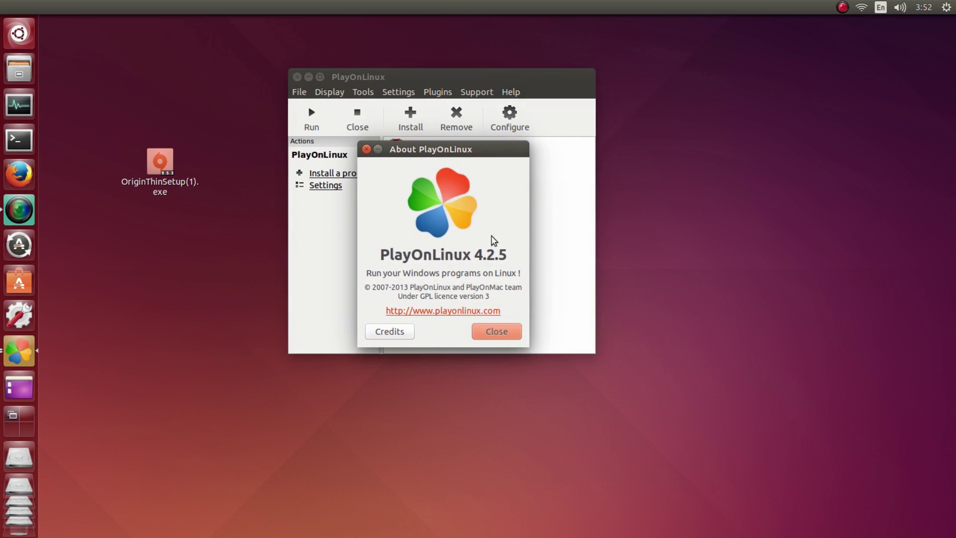
left_click_drag(475, 256, 509, 257)
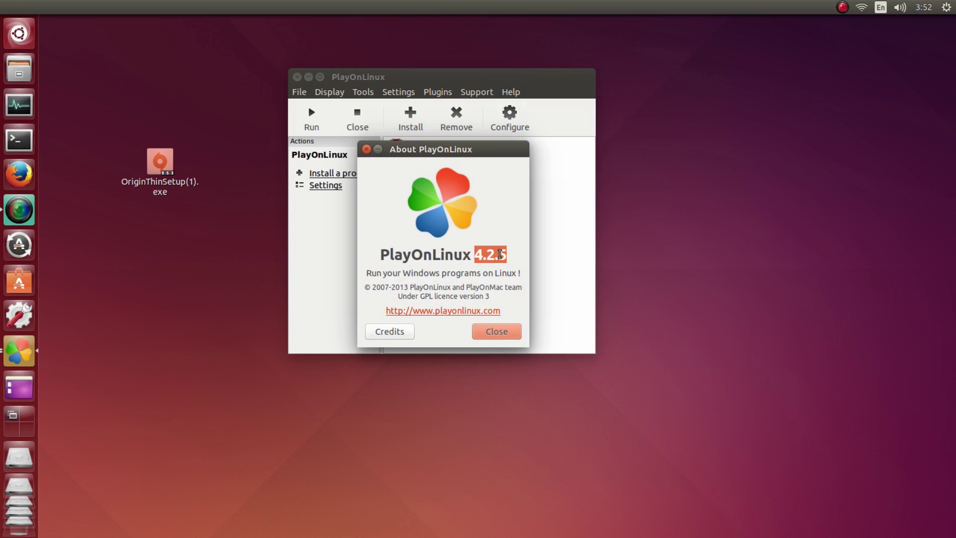
left_click(499, 255)
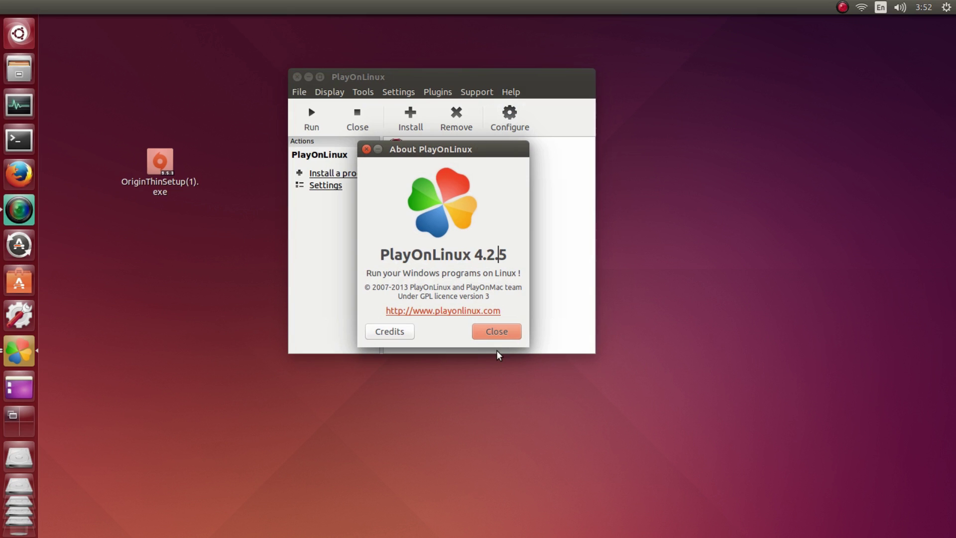
left_click(485, 337)
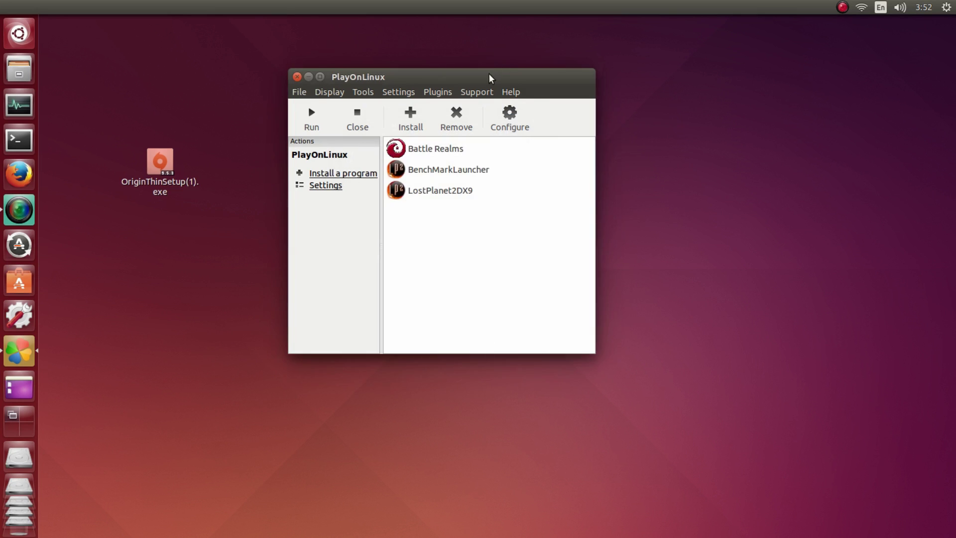
left_click_drag(488, 75, 488, 71)
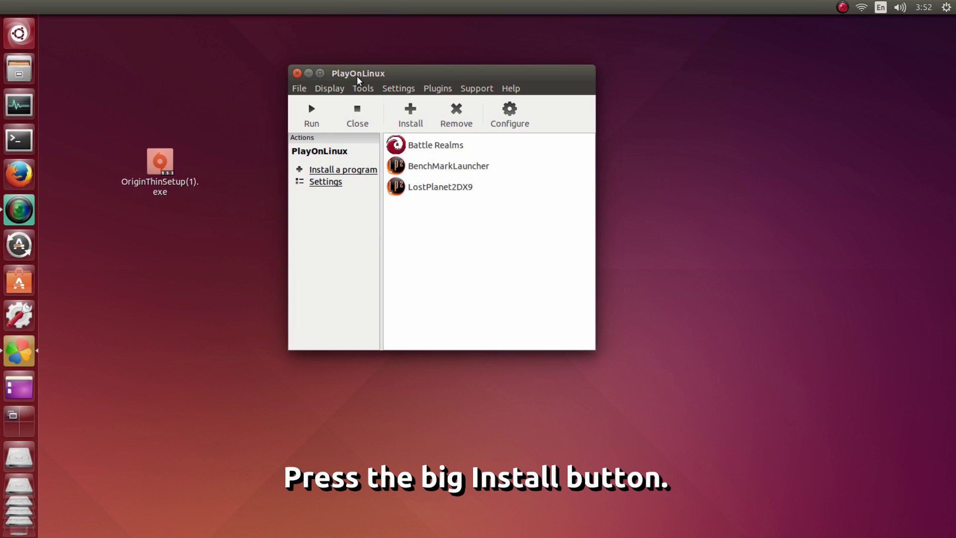
Open the Install catalogue and choose 'Install a non-listed program'.
left_click(410, 110)
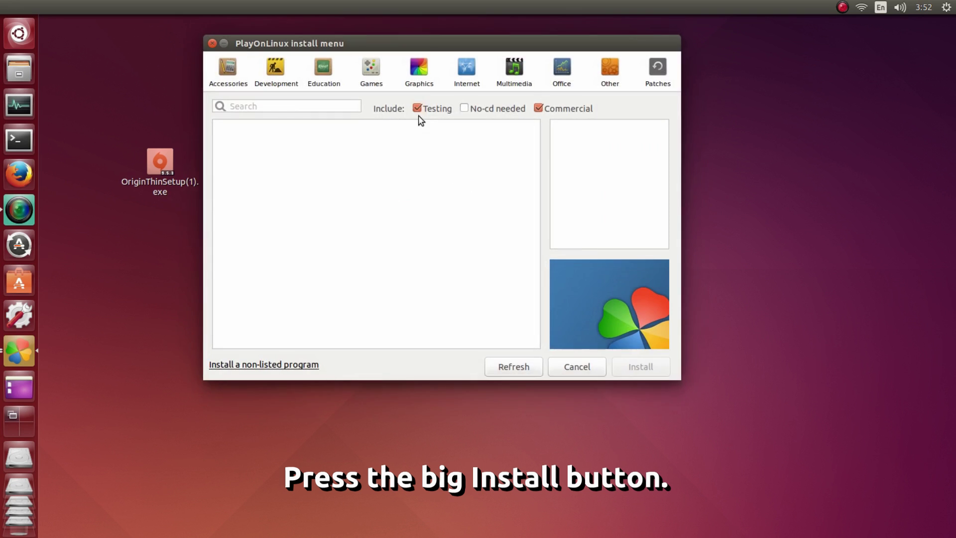
left_click_drag(419, 47, 422, 57)
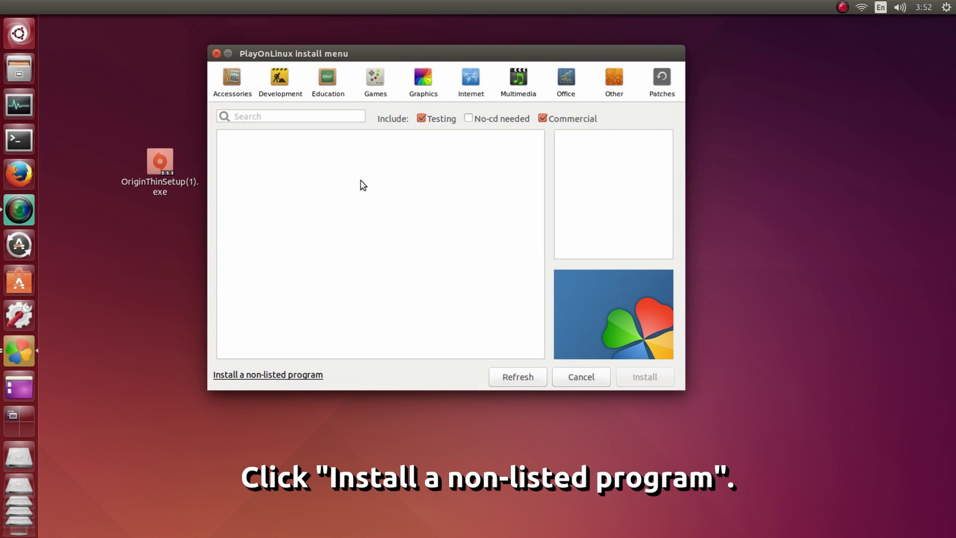
left_click(255, 376)
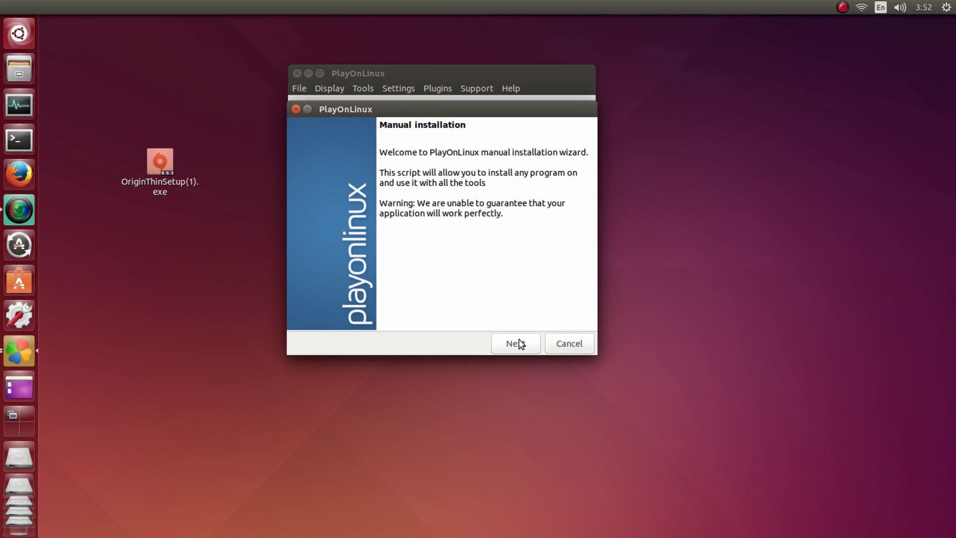
Create a new virtual drive named EAOrigin, ticking 'Use another version of Wine' and 'Configure Wine'.
left_click(518, 343)
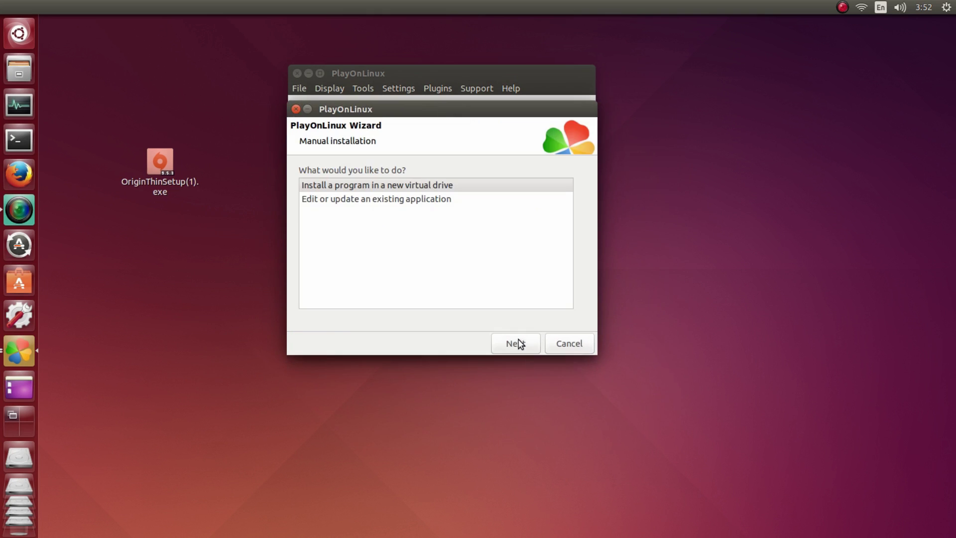
left_click(456, 189)
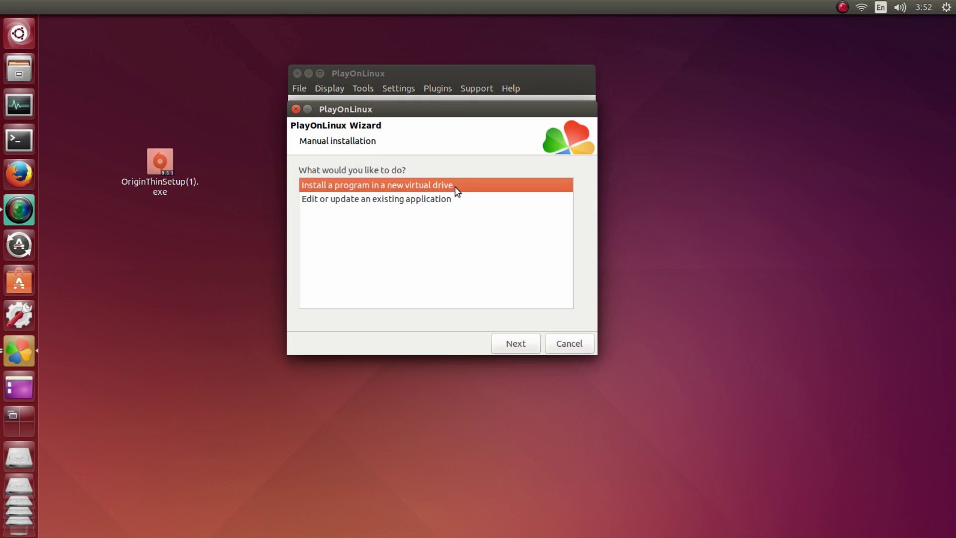
left_click(502, 340)
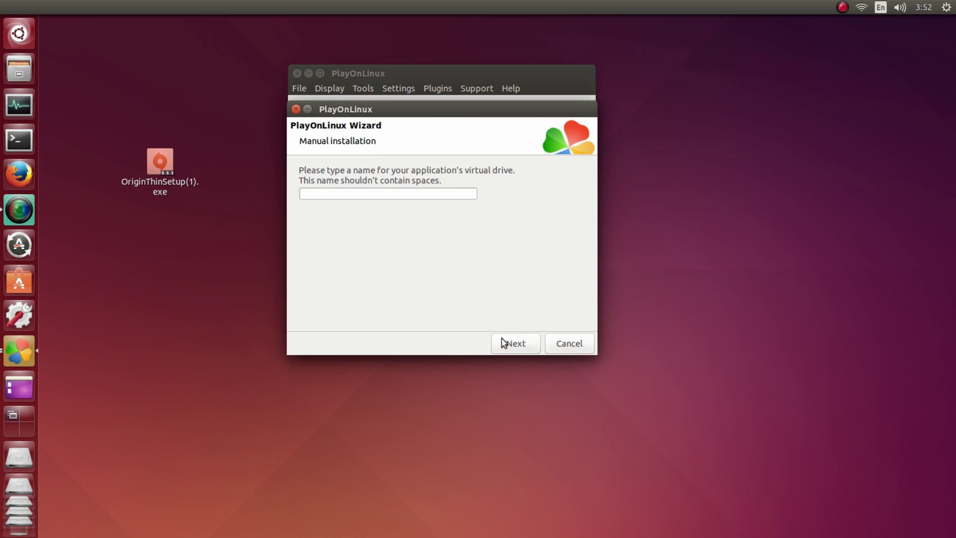
left_click(412, 192)
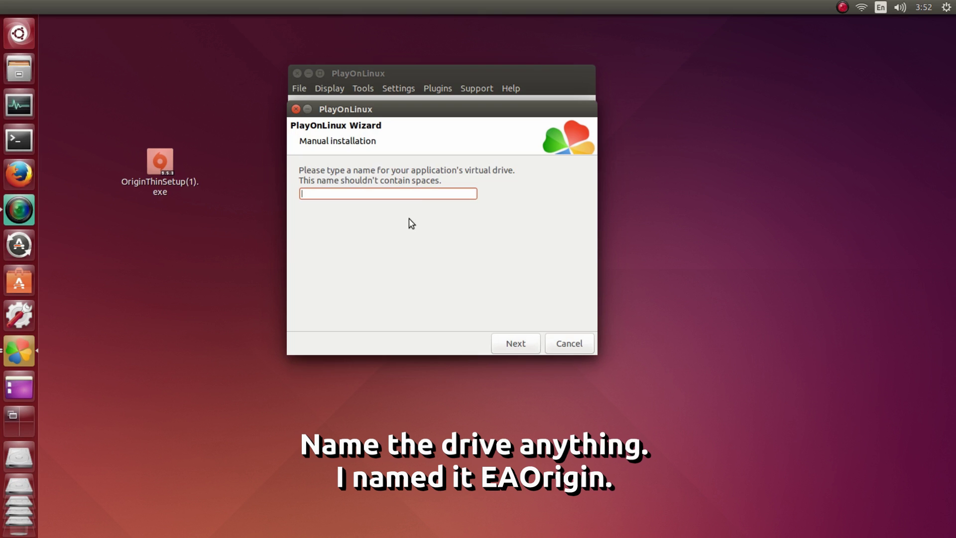
type("EAO")
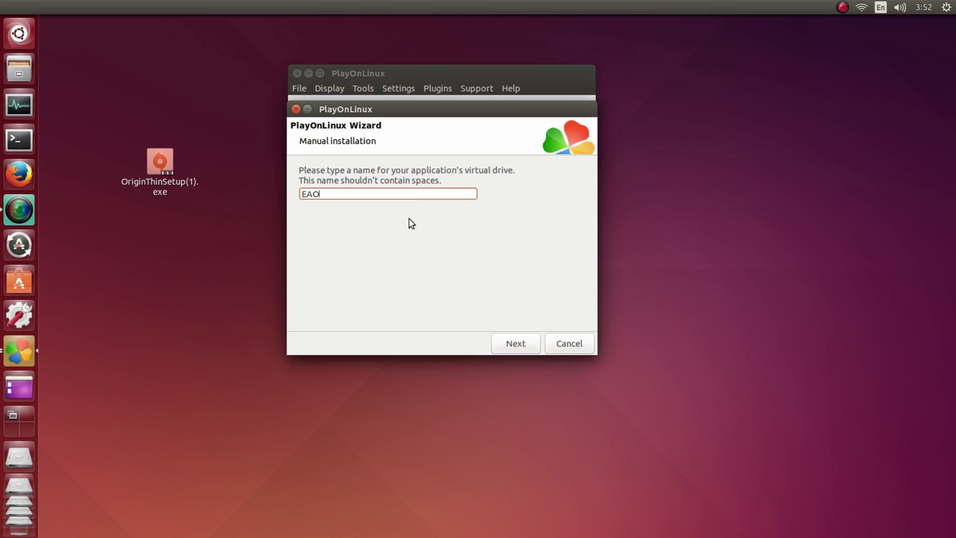
type("rigin")
left_click(511, 345)
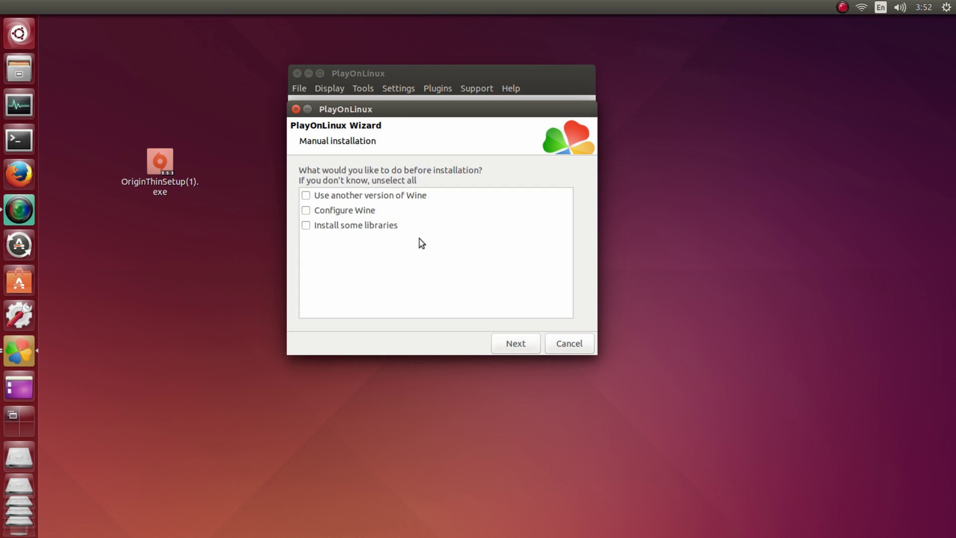
left_click(307, 197)
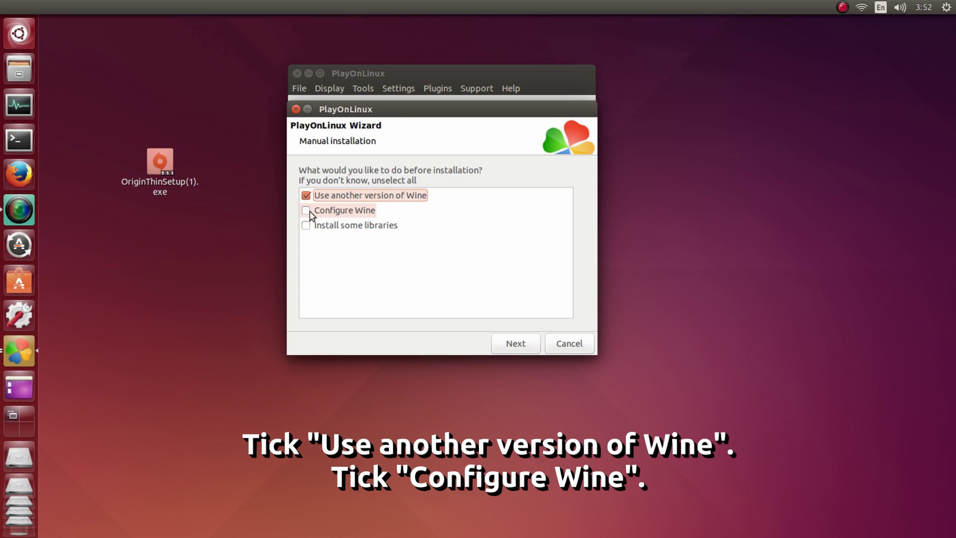
left_click(308, 211)
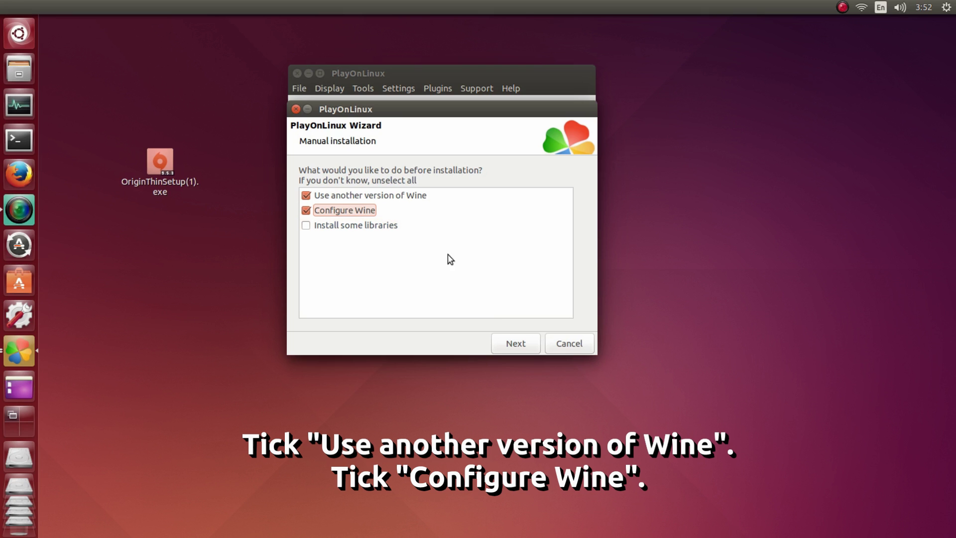
Choose Wine 1.7.35 and a 32-bit Windows installation for the EAOrigin drive.
left_click(517, 347)
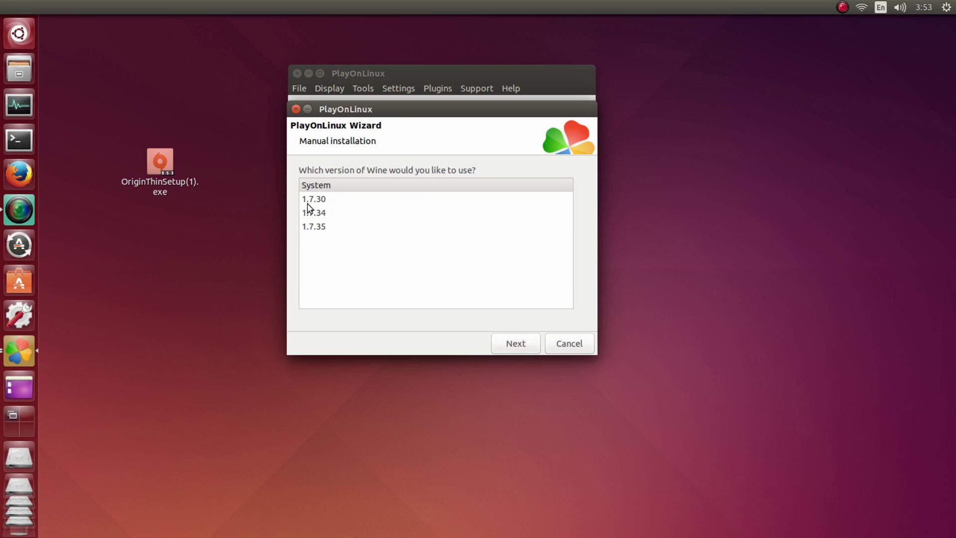
left_click(324, 226)
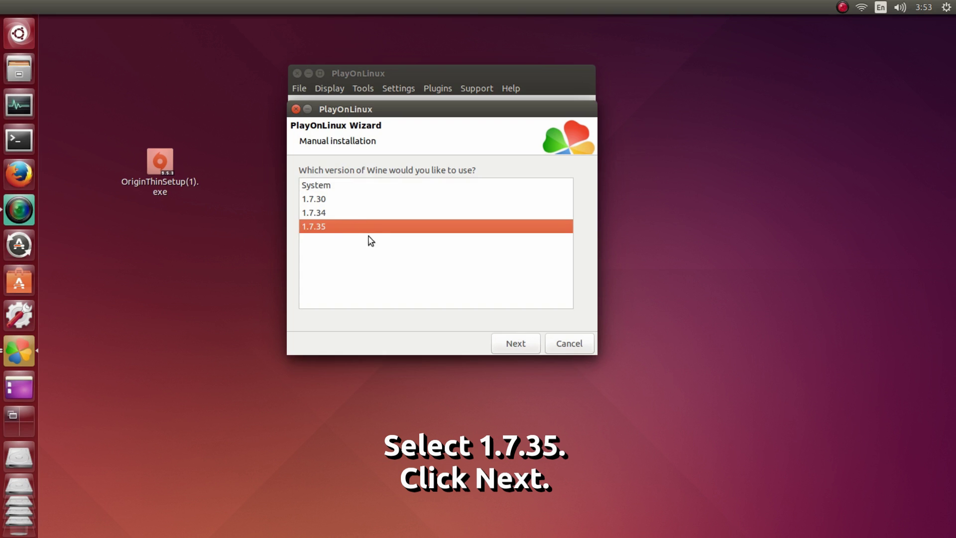
left_click(506, 345)
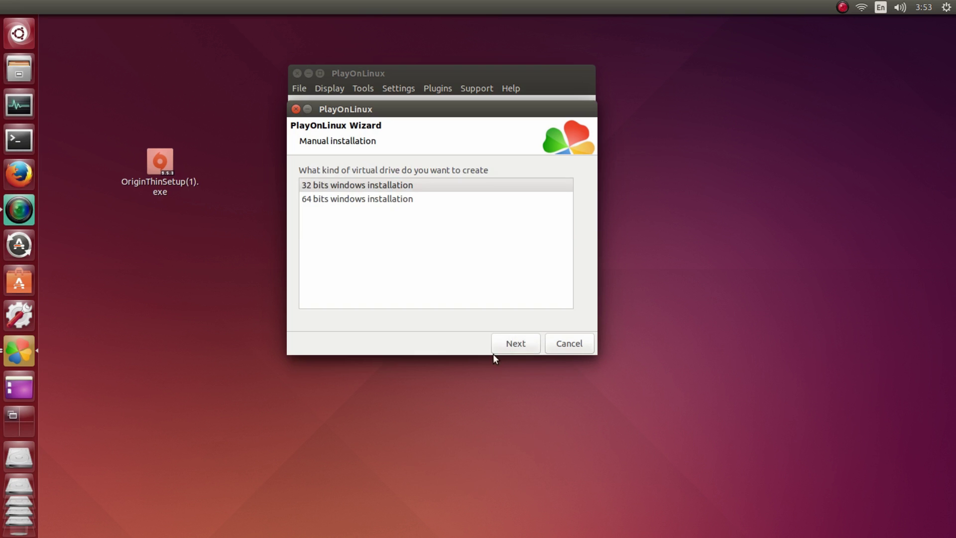
left_click(405, 186)
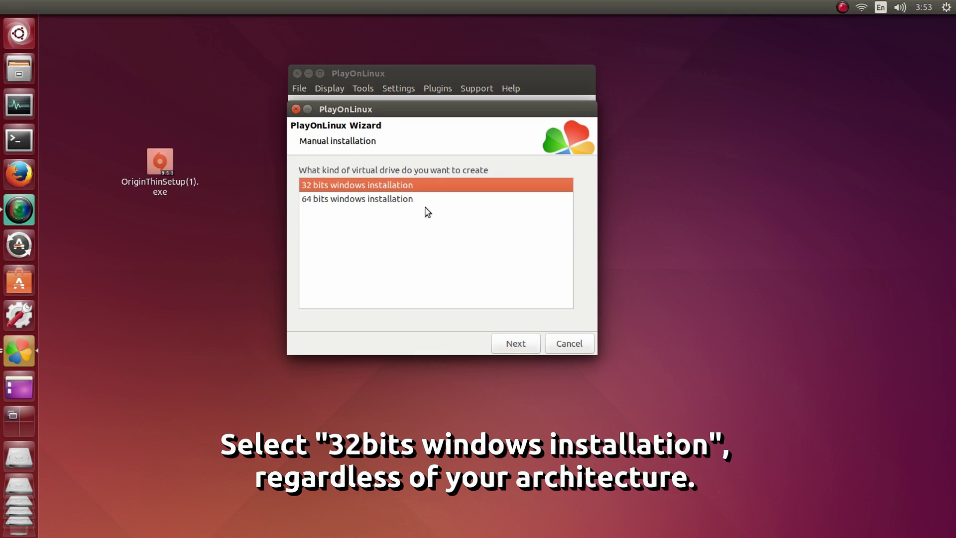
left_click(515, 345)
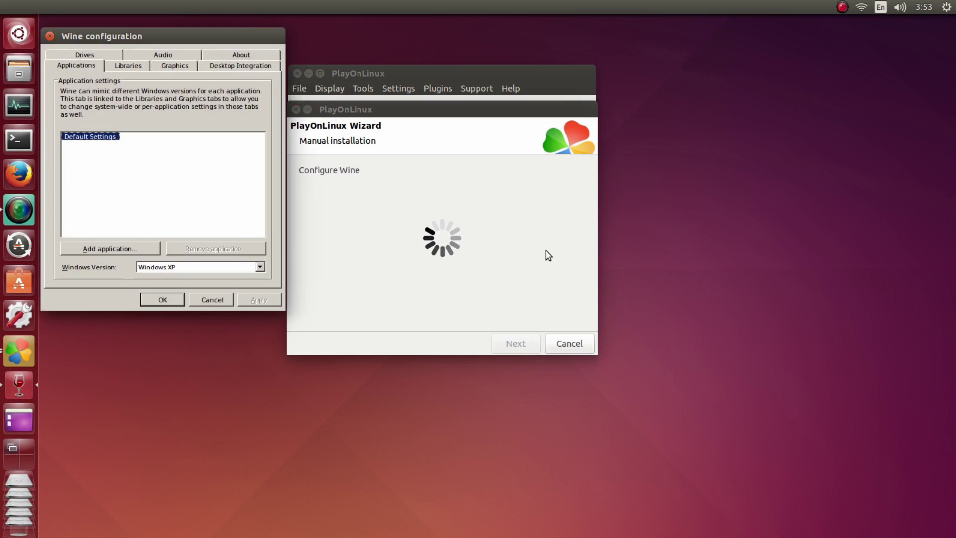
Change the Windows Version on the Applications tab from Windows XP to Windows Vista.
left_click_drag(218, 39, 502, 135)
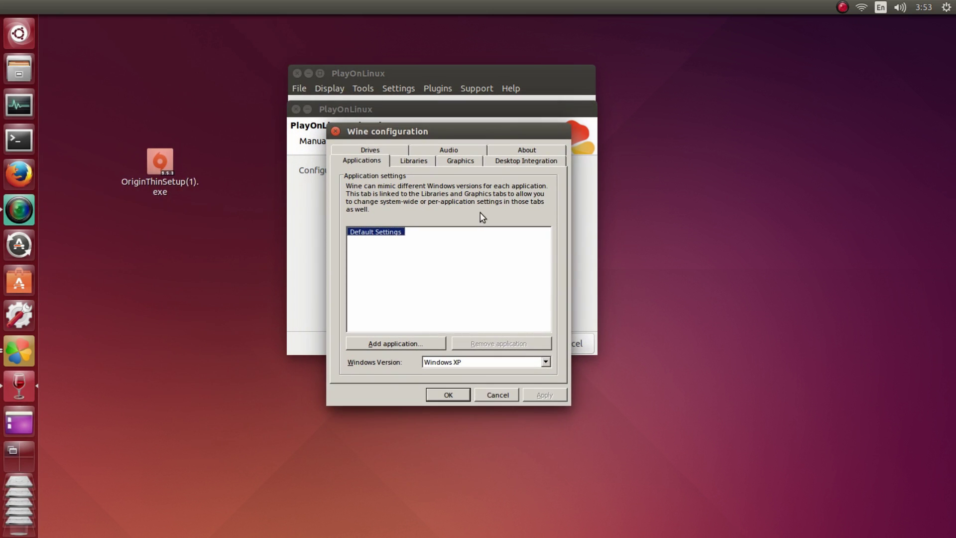
left_click(546, 362)
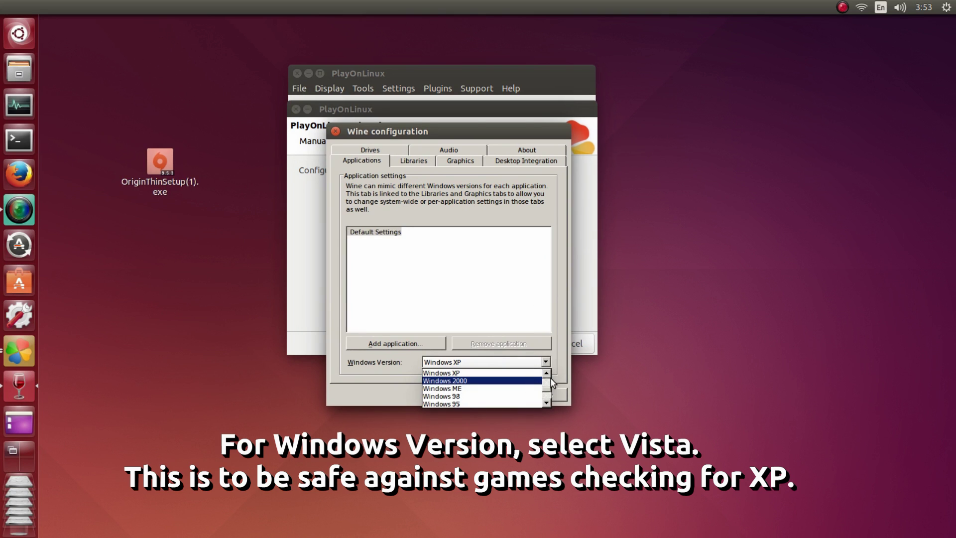
scroll(552, 383, "up", 2)
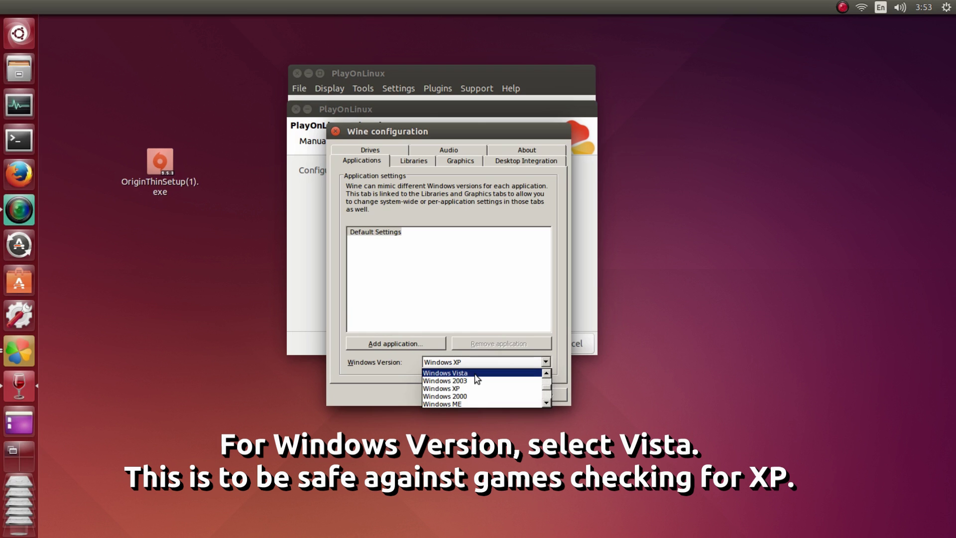
left_click(476, 378)
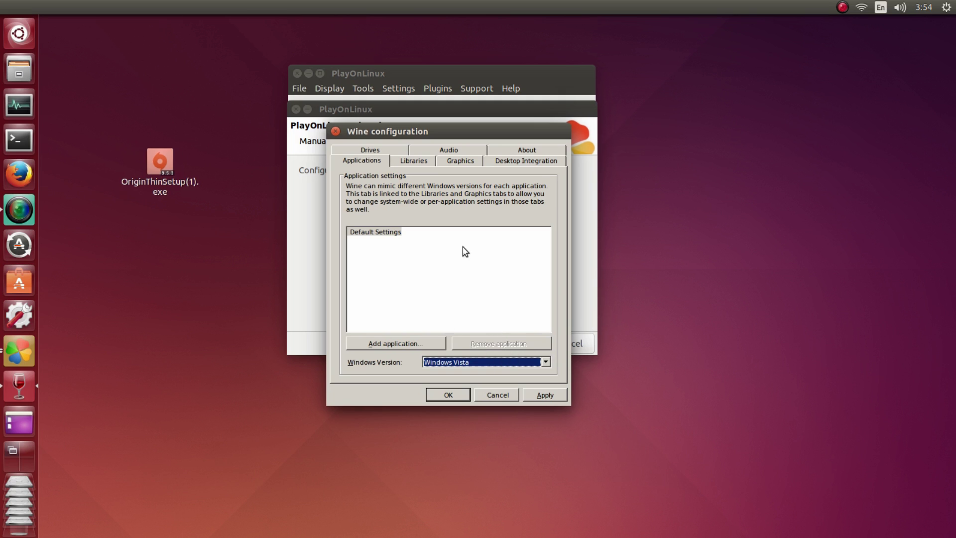
On the Graphics tab, enable an emulated 1280 x 720 virtual desktop and apply it.
left_click(459, 162)
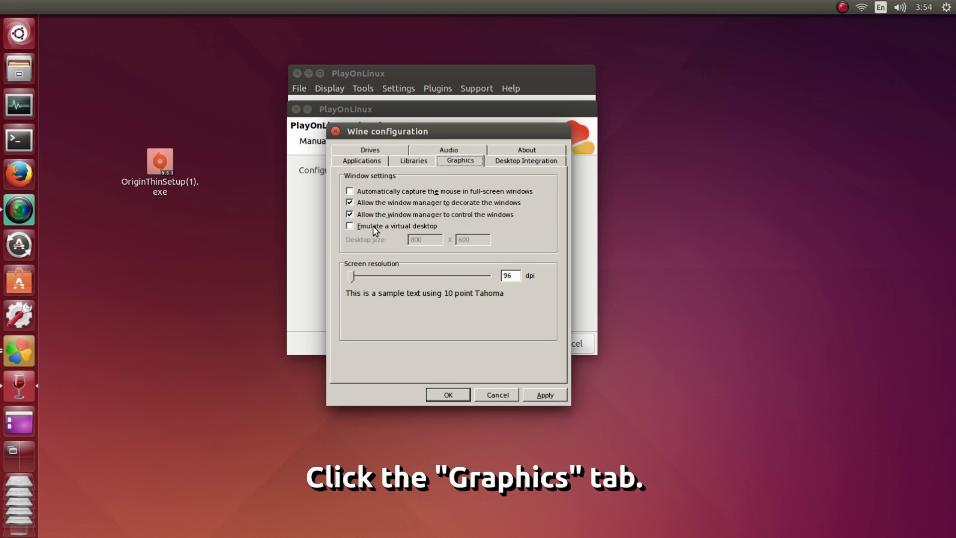
left_click(350, 226)
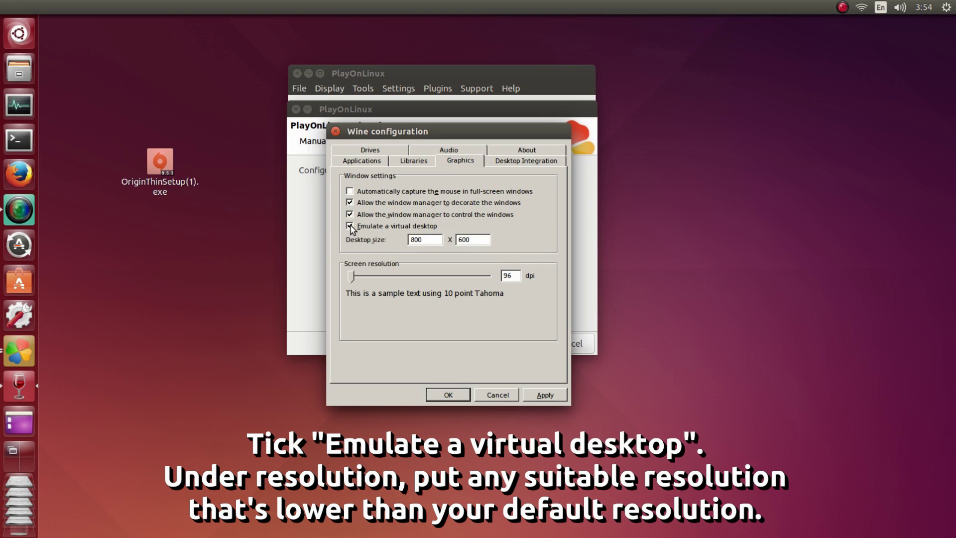
double_click(427, 240)
type("16")
key("Tab")
type("72")
left_click(551, 396)
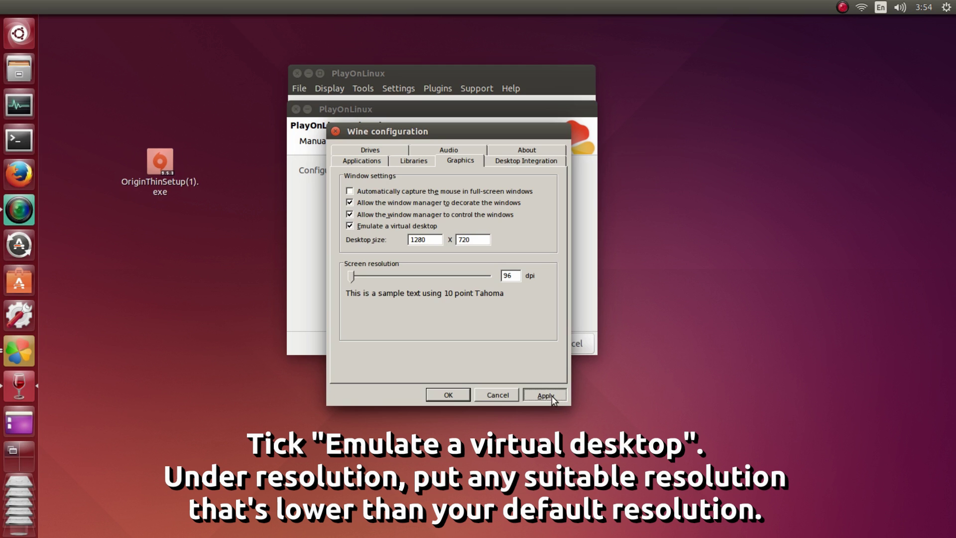
Close Wine configuration, pick OriginThinSetup(1).exe from the Desktop as install file and run it.
left_click(440, 393)
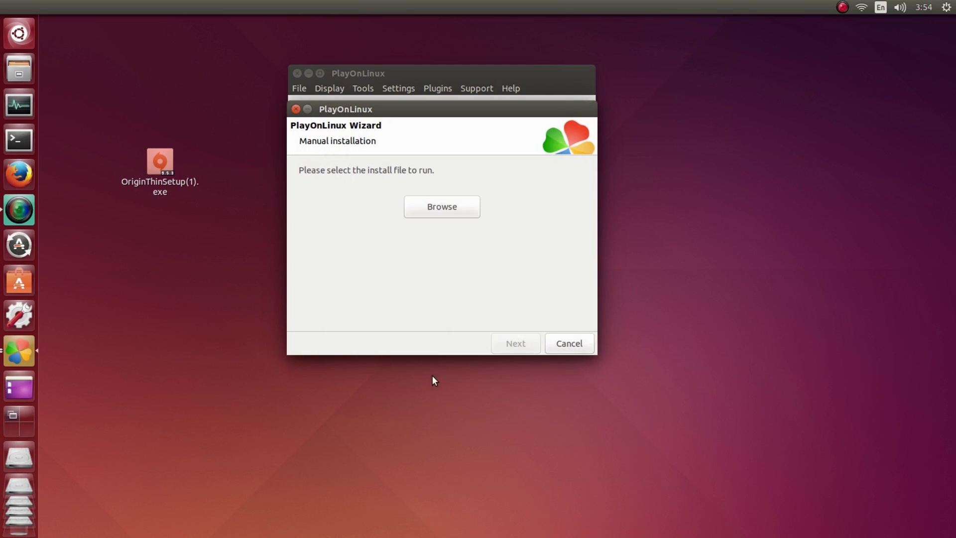
left_click(443, 212)
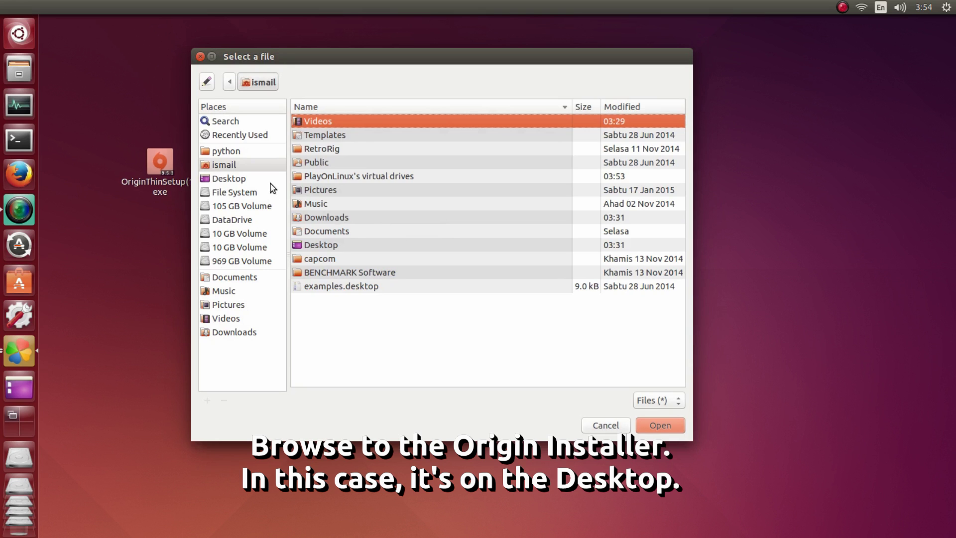
left_click(257, 179)
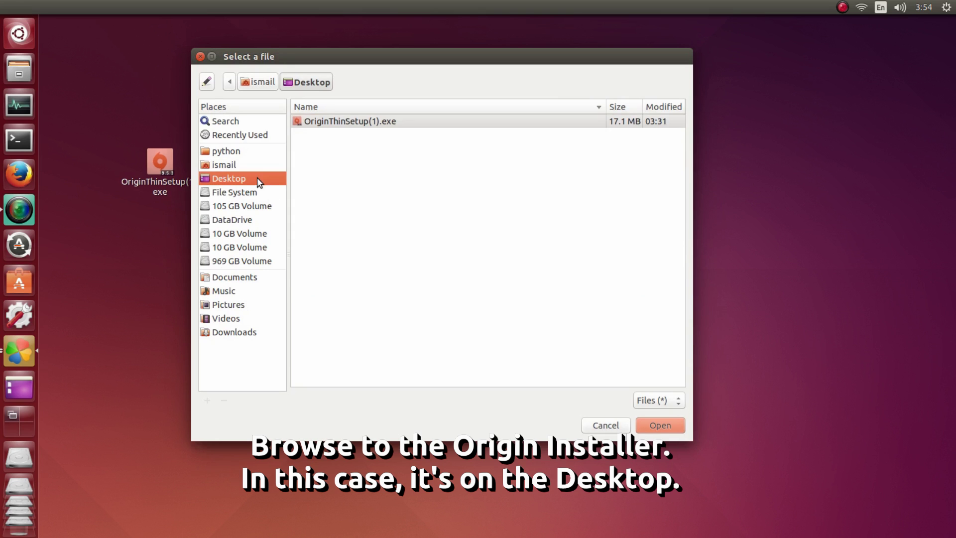
left_click(350, 125)
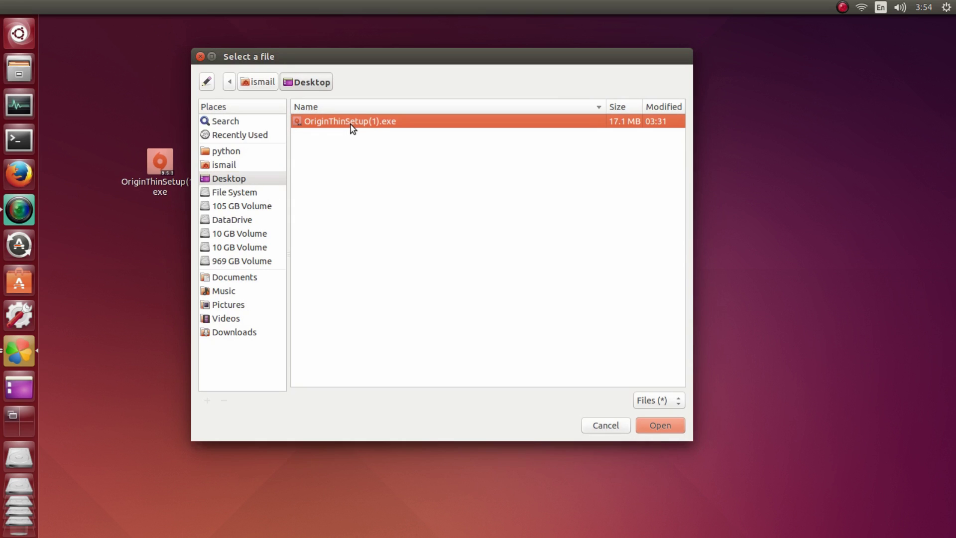
double_click(378, 131)
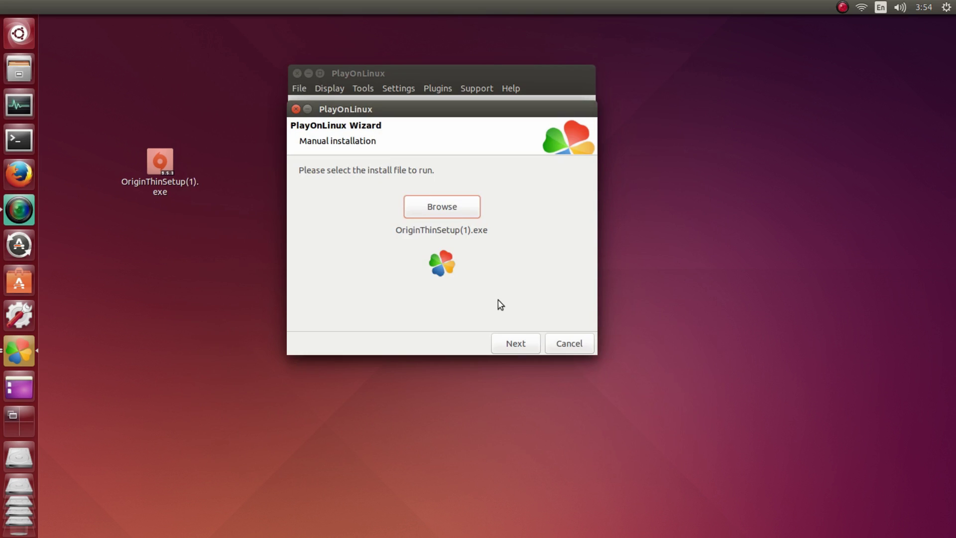
left_click(505, 346)
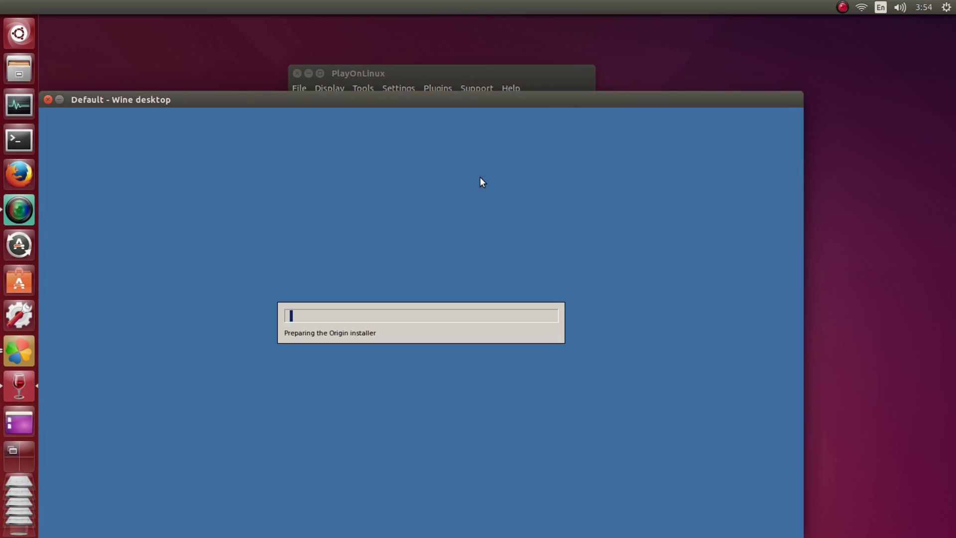
Install Origin into the default C:\Program Files\Origin folder with the default options.
left_click_drag(446, 99, 487, 47)
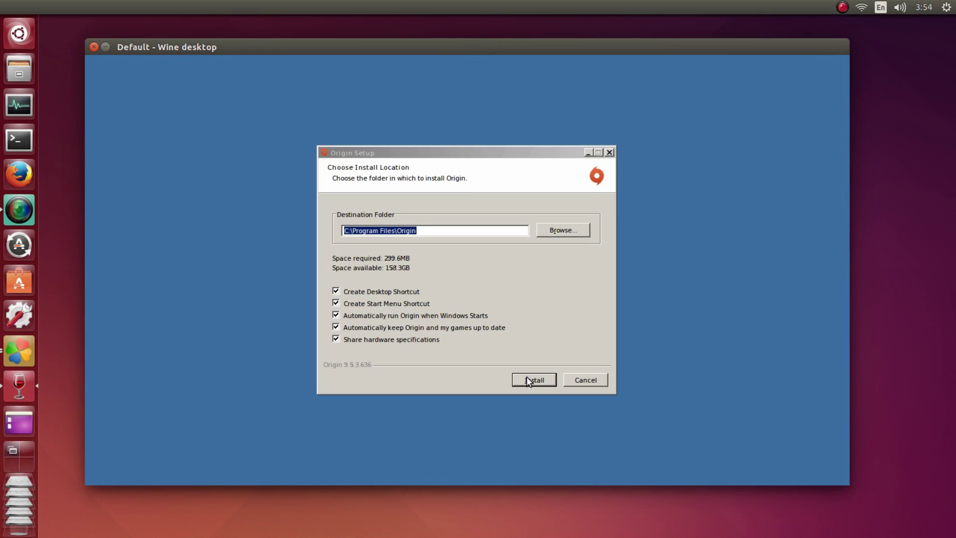
left_click_drag(509, 43, 516, 26)
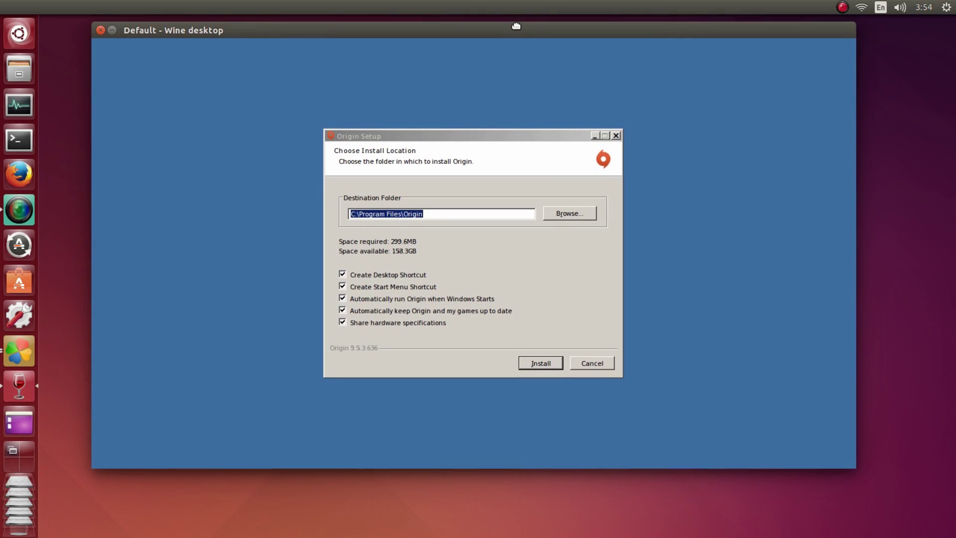
left_click(542, 360)
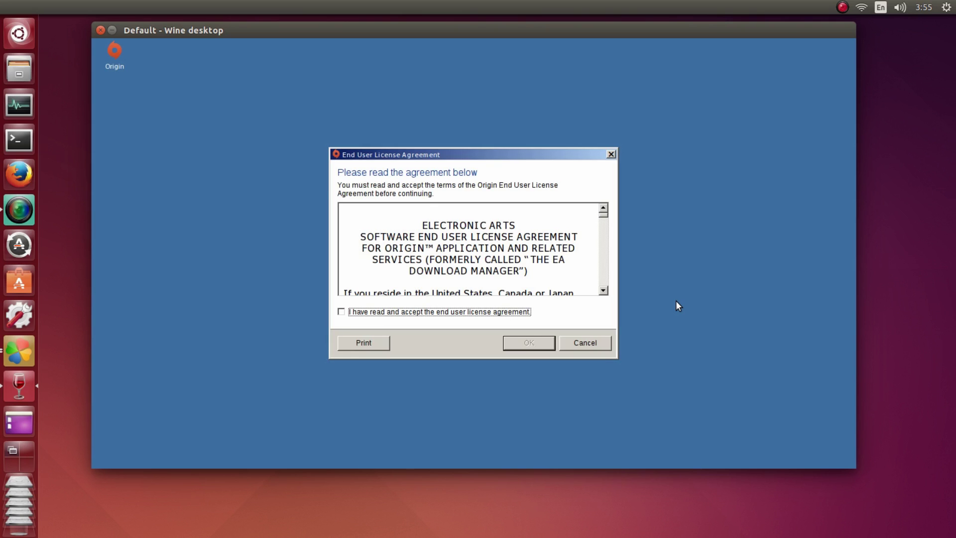
Accept the Origin end user licence agreement and close the Origin login window.
left_click(341, 312)
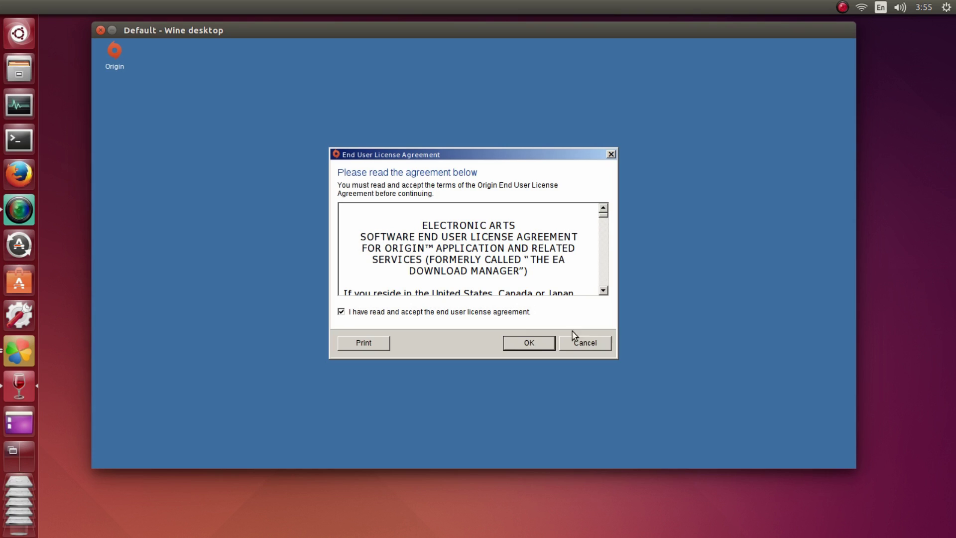
left_click(535, 343)
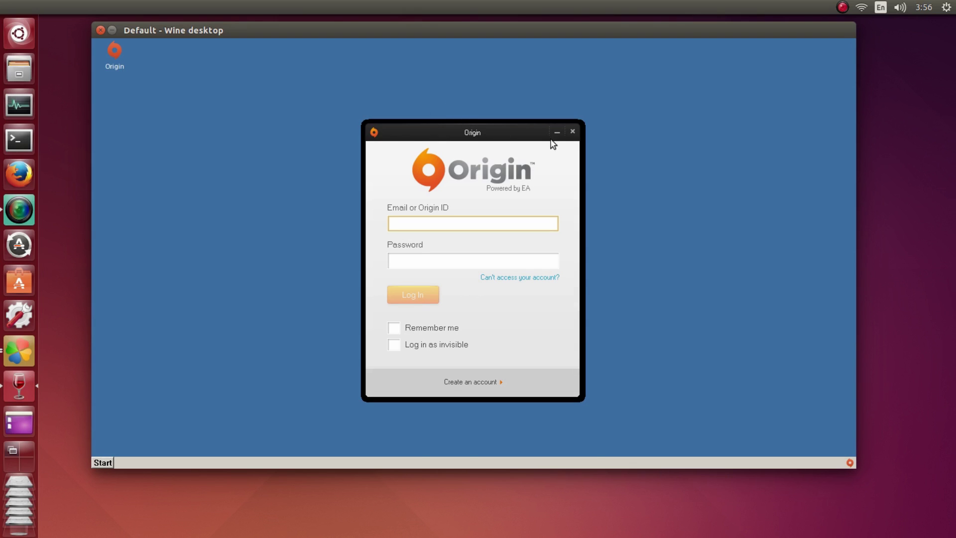
left_click(572, 132)
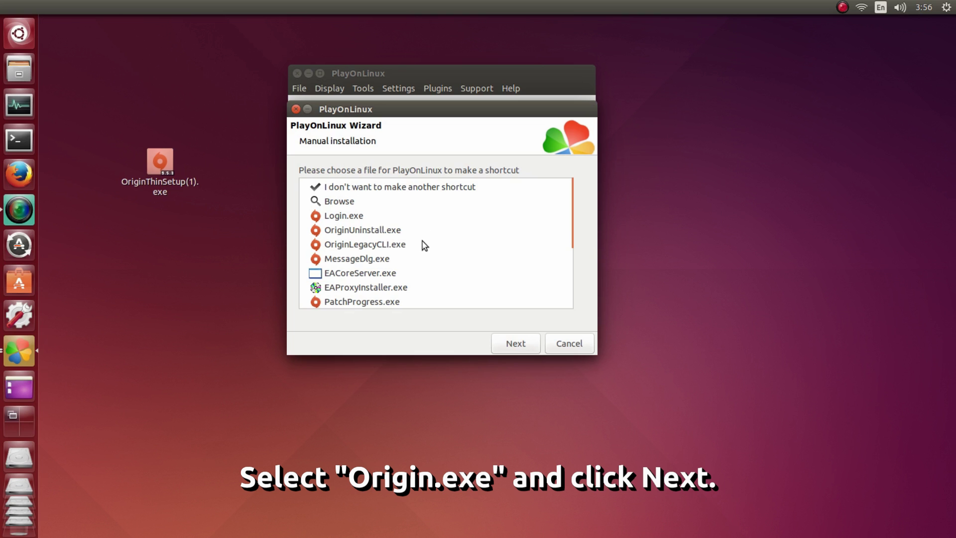
Create a desktop shortcut named Origin that points to Origin.exe.
scroll(418, 243, "down", 1)
scroll(418, 243, "down", 2)
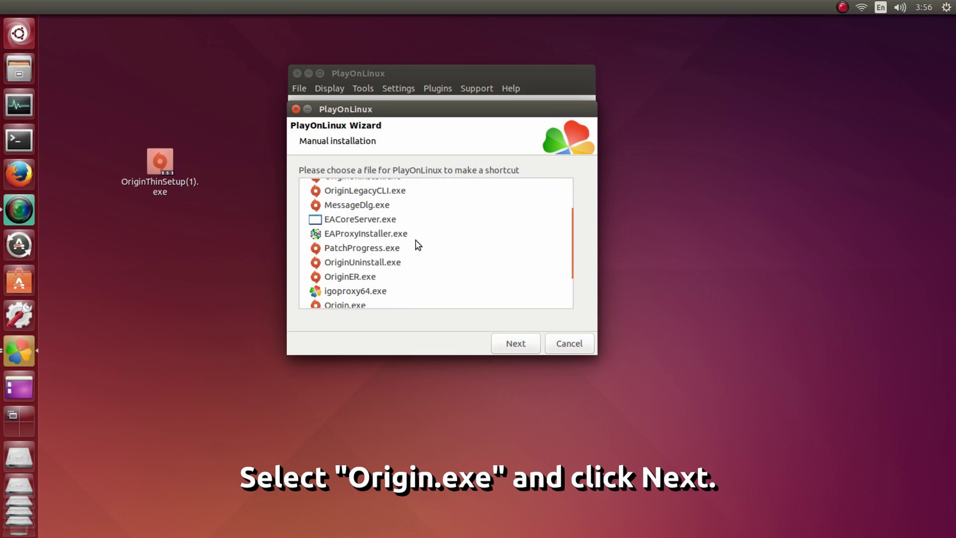
scroll(417, 246, "down", 3)
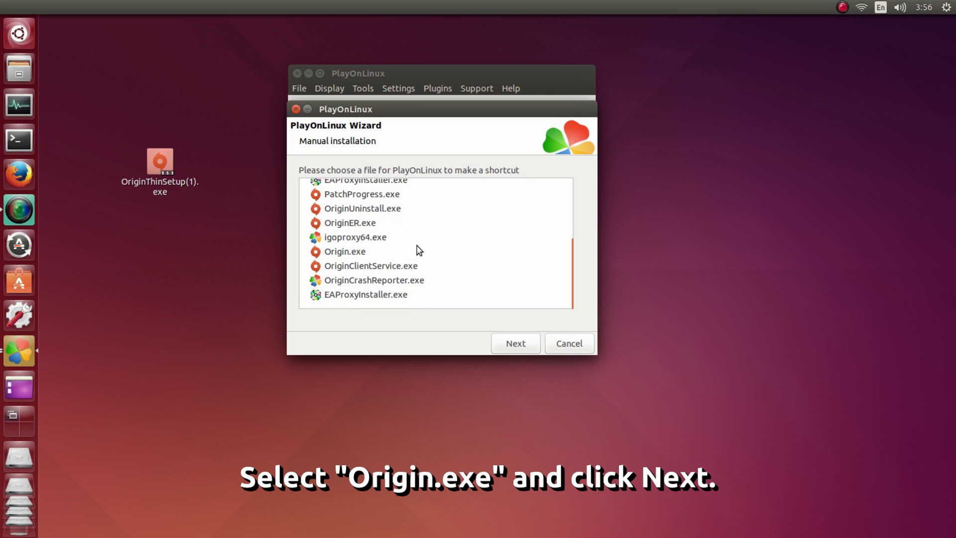
left_click(368, 254)
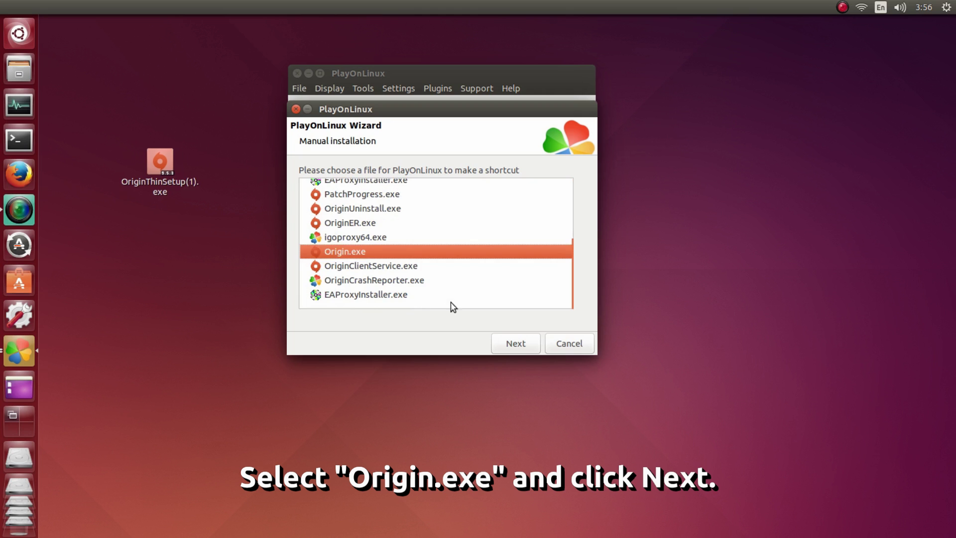
left_click(515, 346)
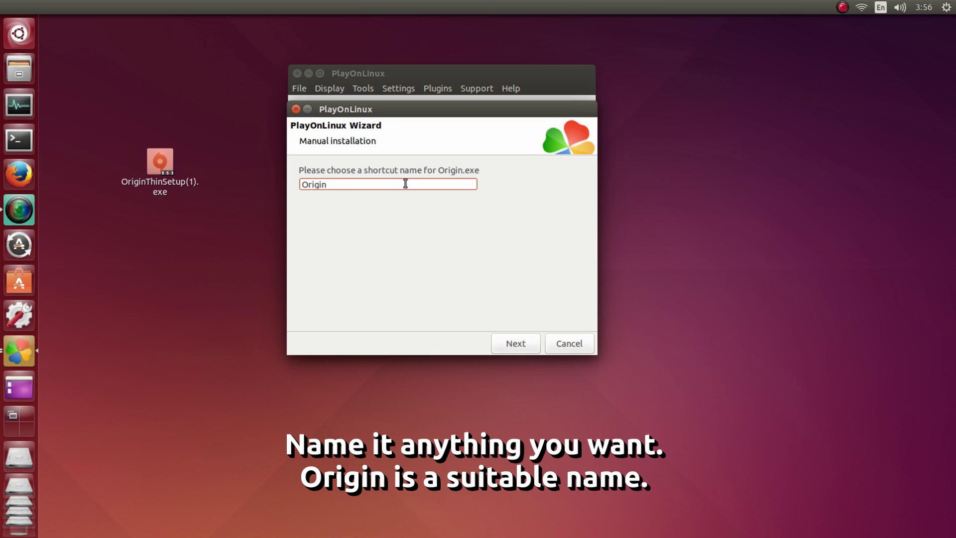
left_click(519, 345)
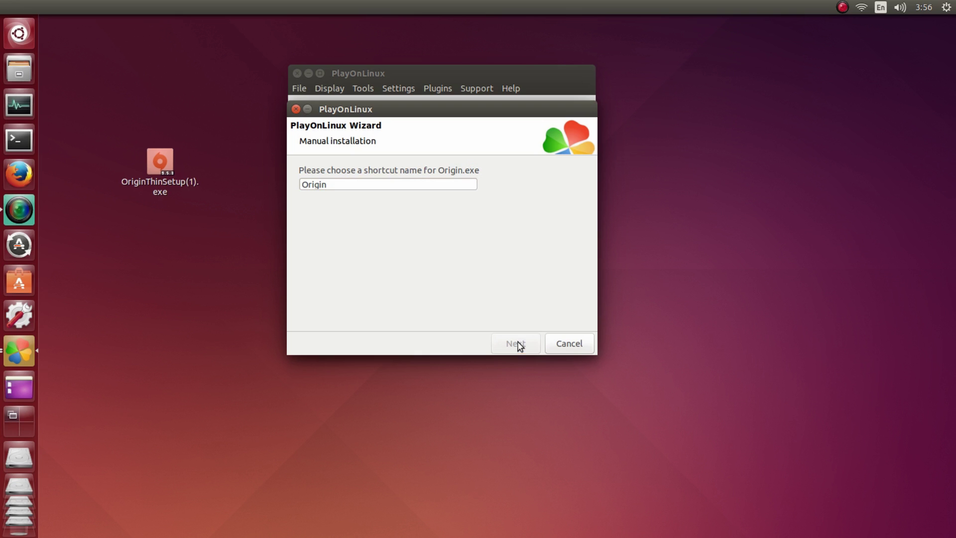
scroll(410, 205, "up", 5)
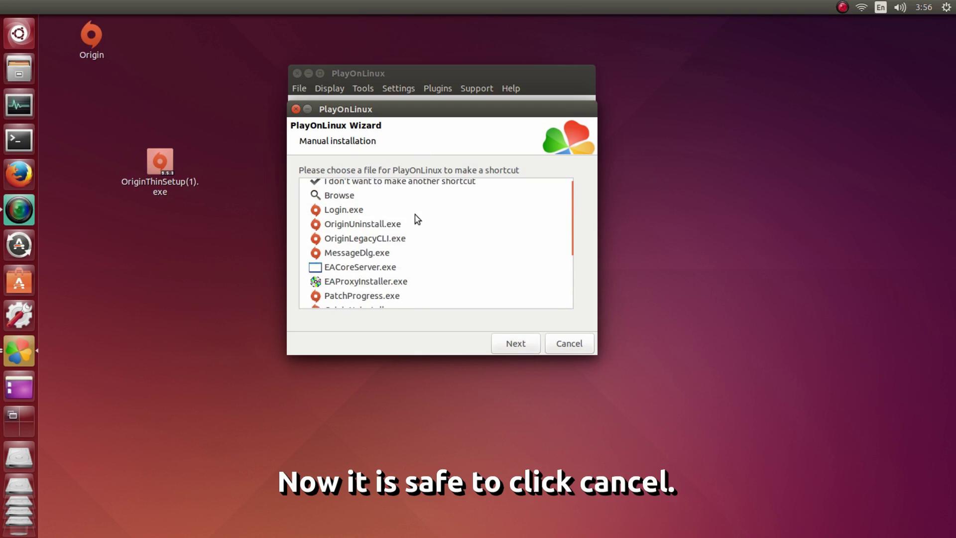
Close the shortcut wizard and run Origin from the PlayOnLinux program list.
left_click(569, 343)
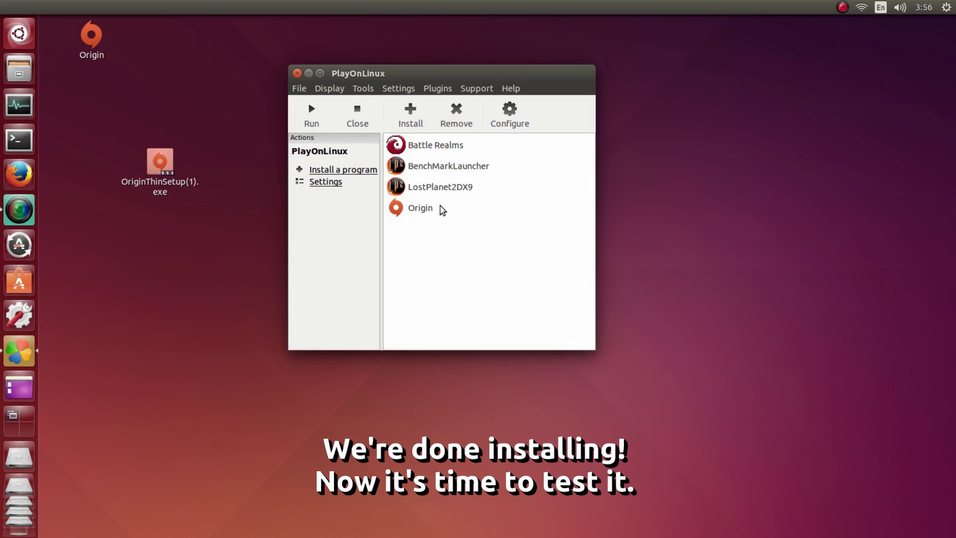
left_click(439, 208)
left_click_drag(449, 85, 456, 85)
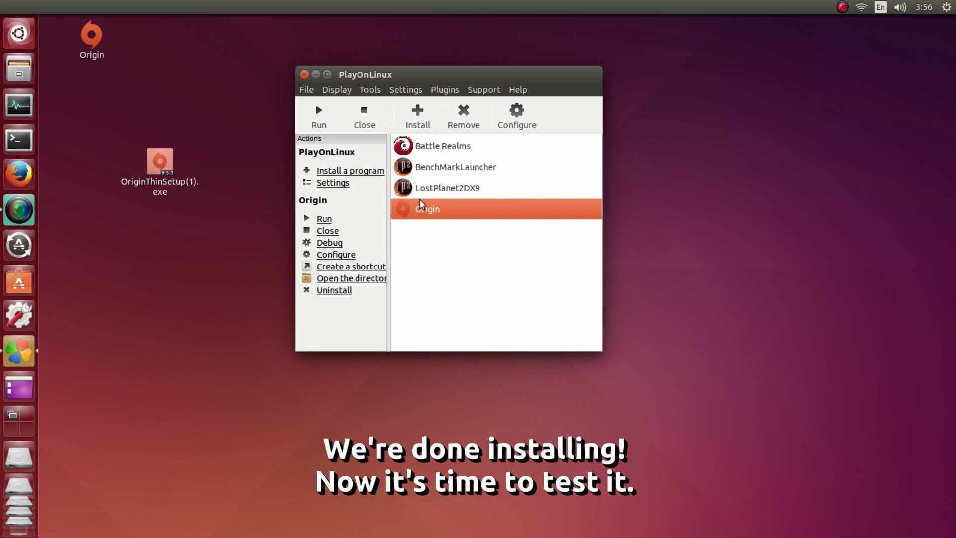
left_click(324, 124)
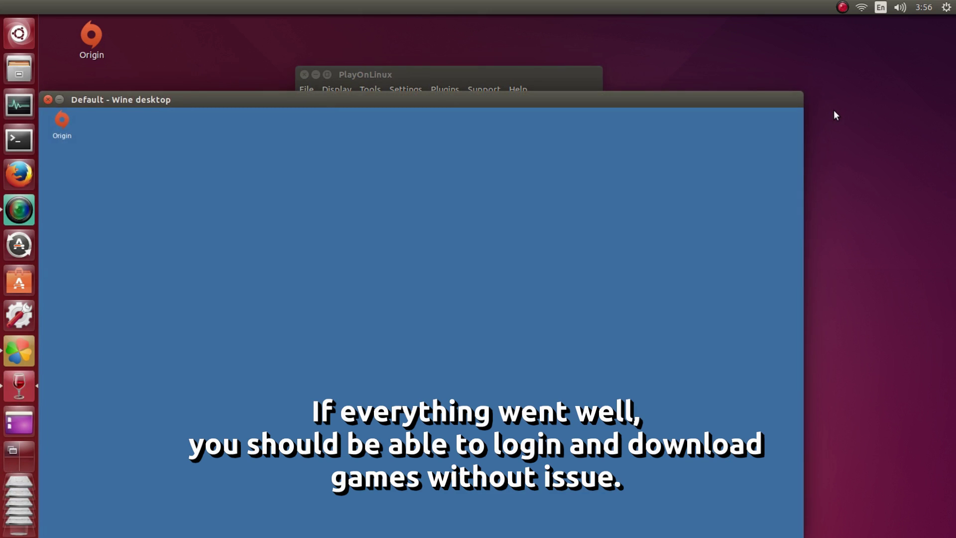
left_click_drag(626, 103, 679, 50)
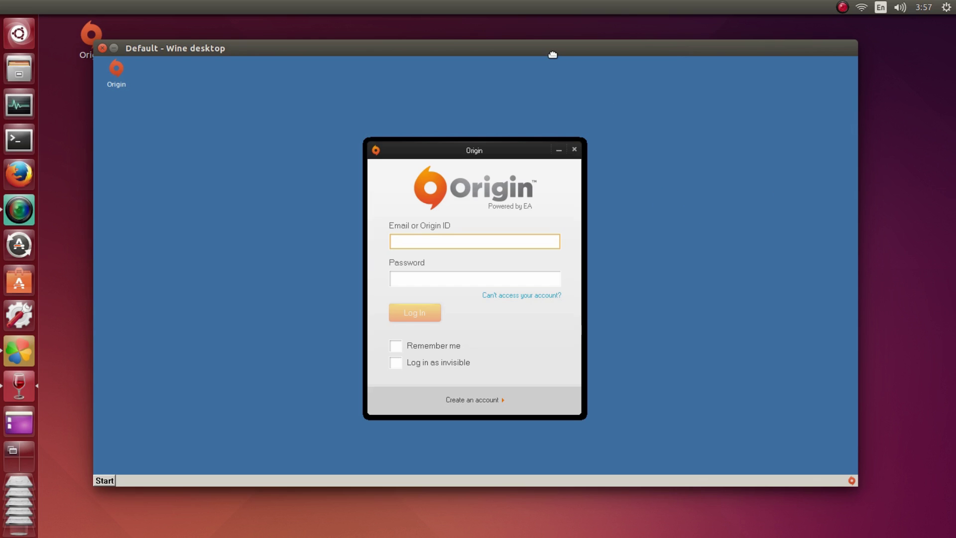
Enter the account password, enable Remember me and Log in as invisible, and log in anyway.
left_click_drag(552, 55, 552, 51)
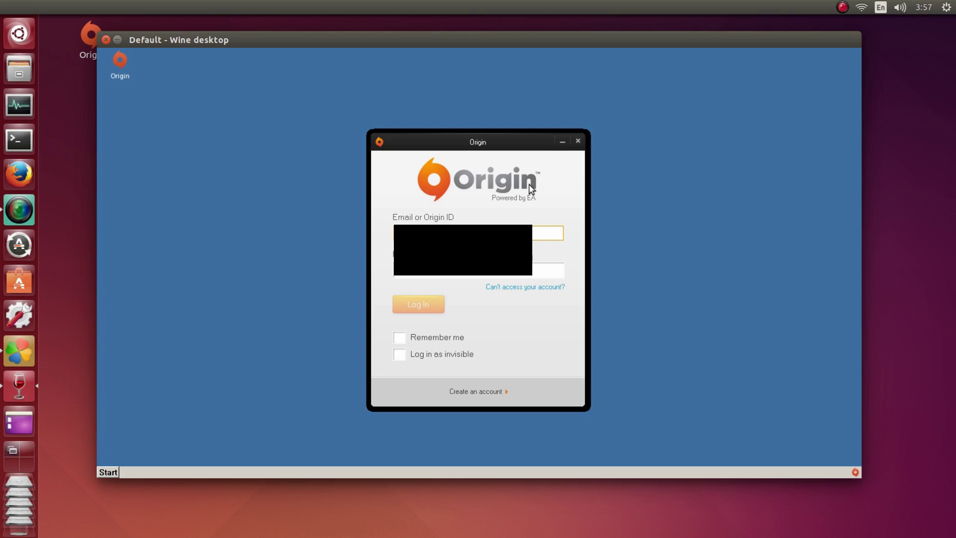
key("Tab")
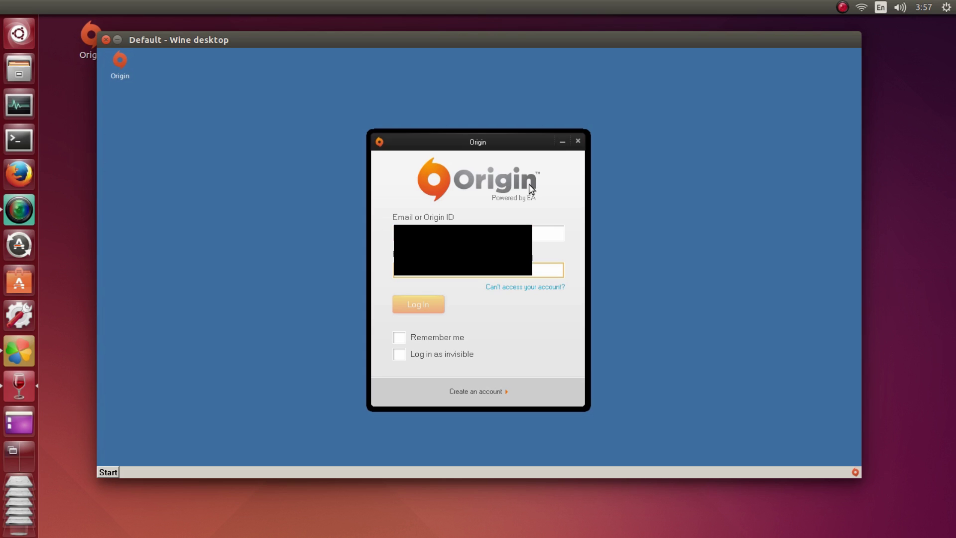
type("*")
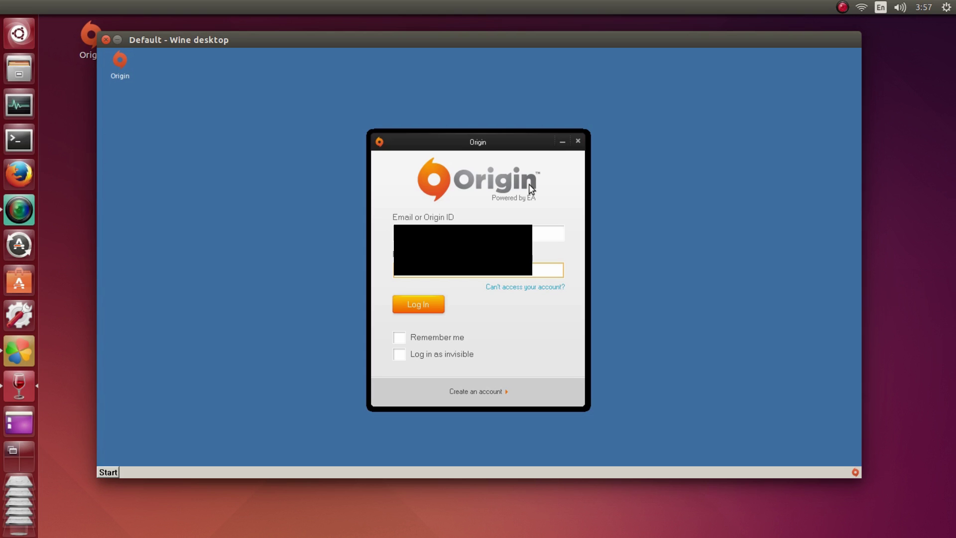
left_click(399, 338)
left_click(399, 354)
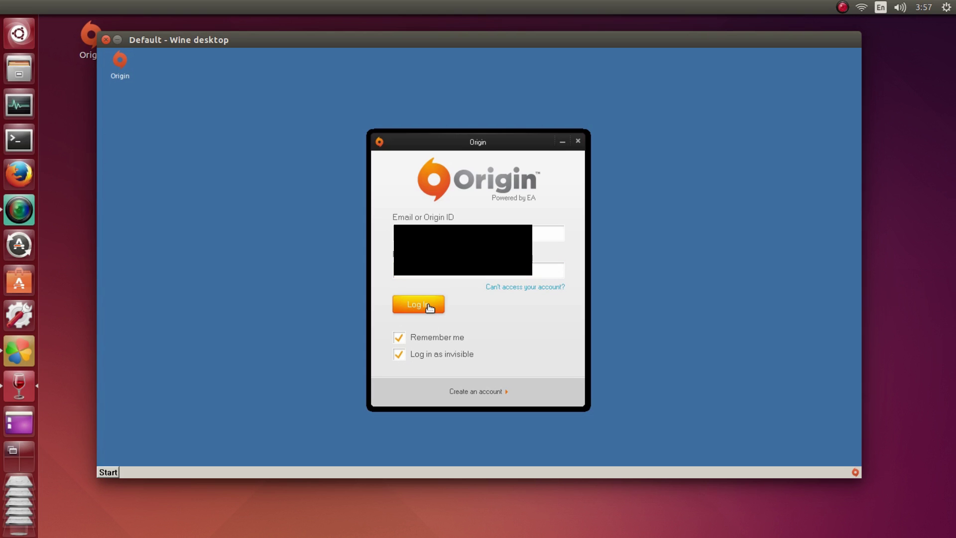
left_click(418, 305)
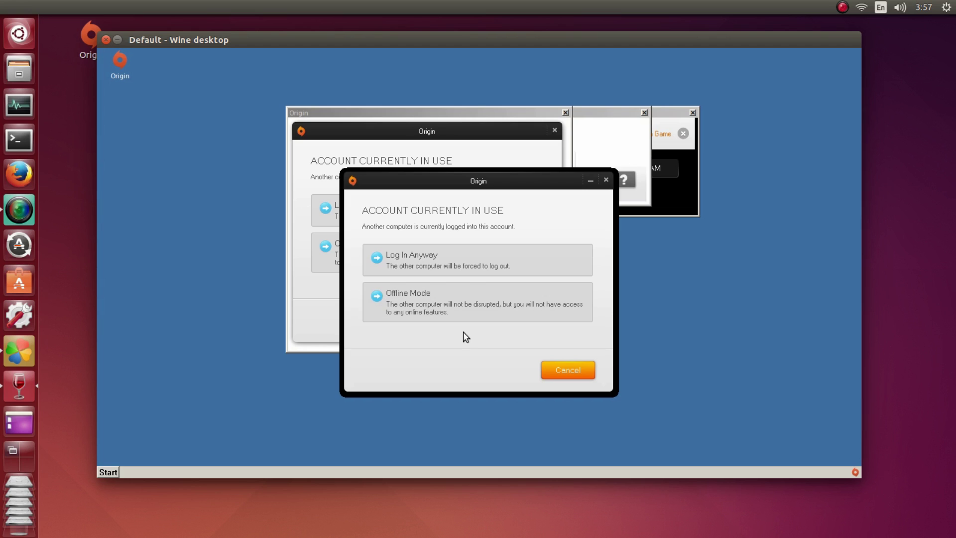
left_click(445, 270)
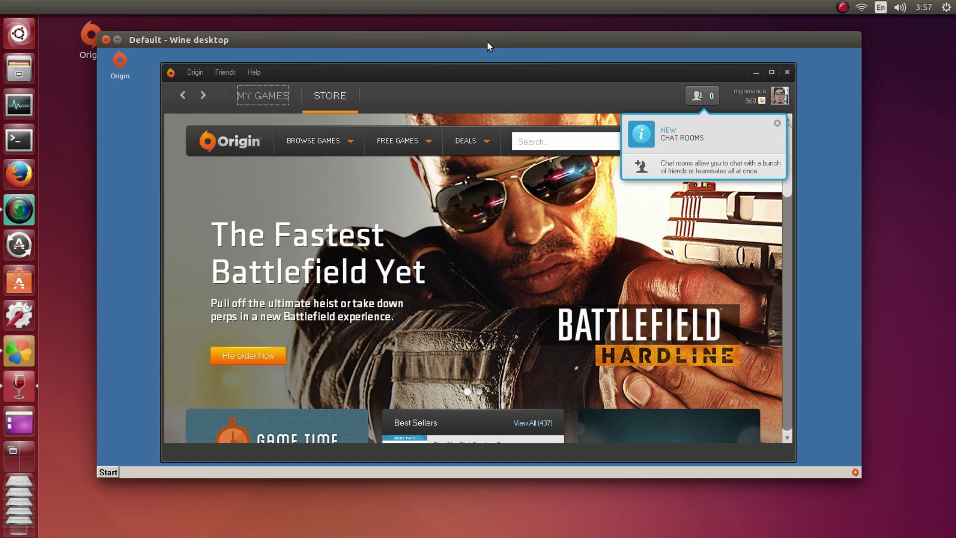
Switch to the My Games library and dismiss the New Chat Rooms notice.
scroll(539, 282, "down", 6)
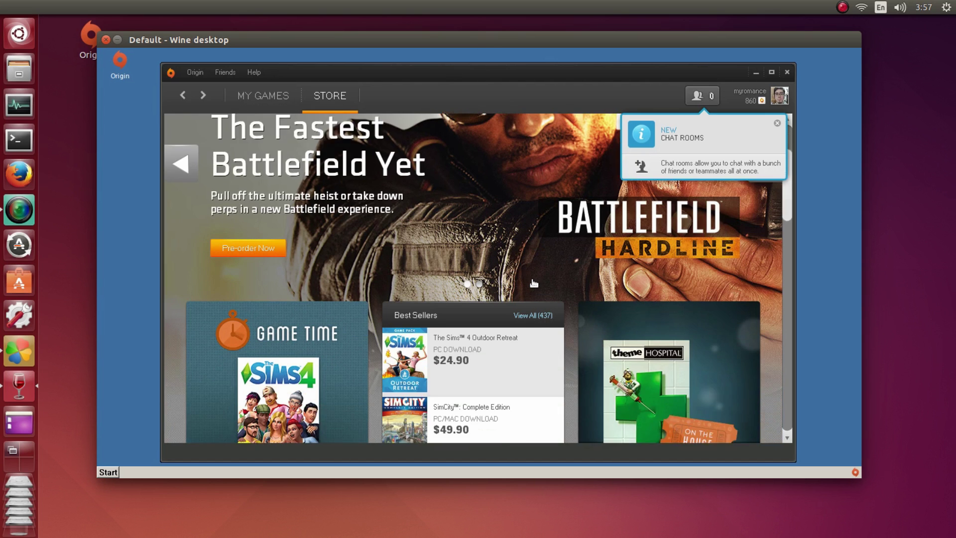
scroll(538, 284, "up", 3)
scroll(614, 319, "down", 1)
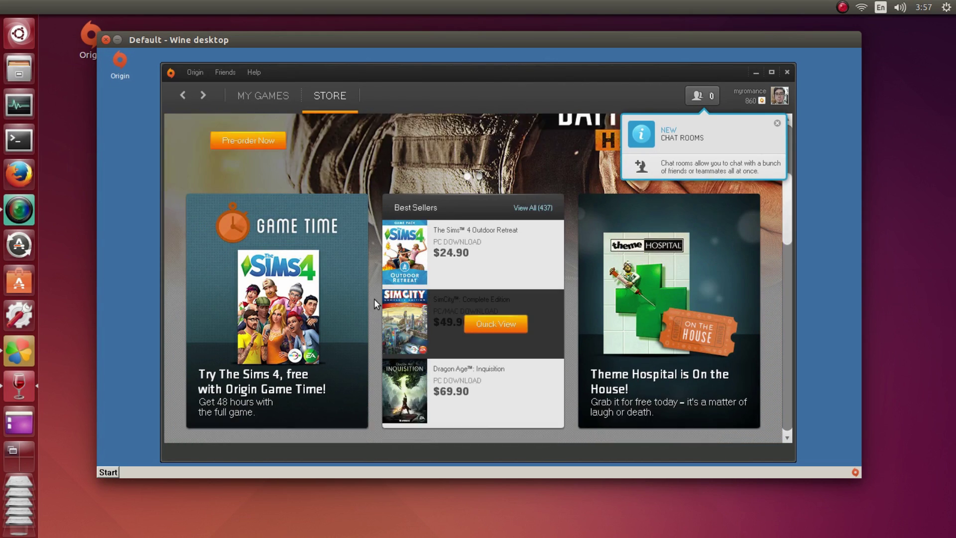
scroll(547, 288, "up", 3)
scroll(465, 245, "down", 4)
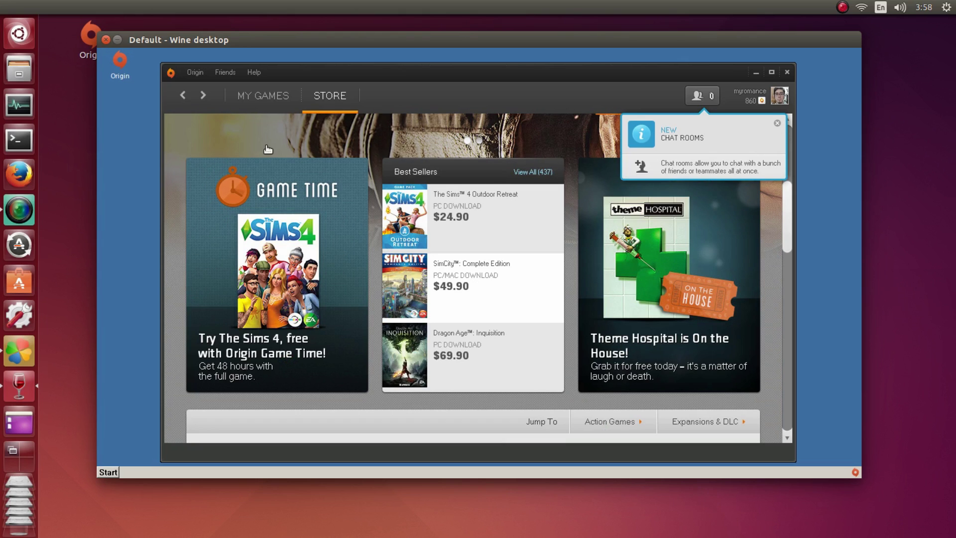
scroll(269, 151, "up", 1)
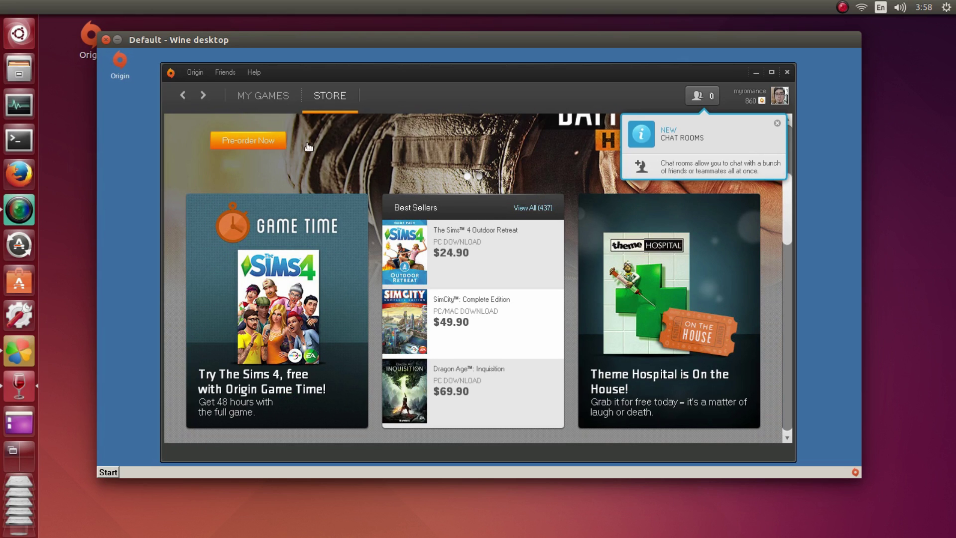
scroll(308, 147, "up", 6)
left_click(278, 97)
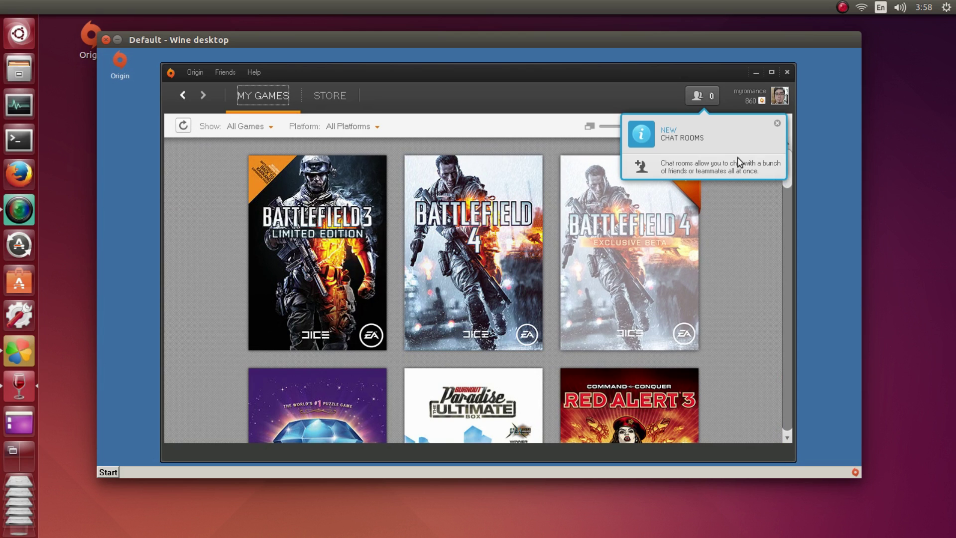
left_click(777, 123)
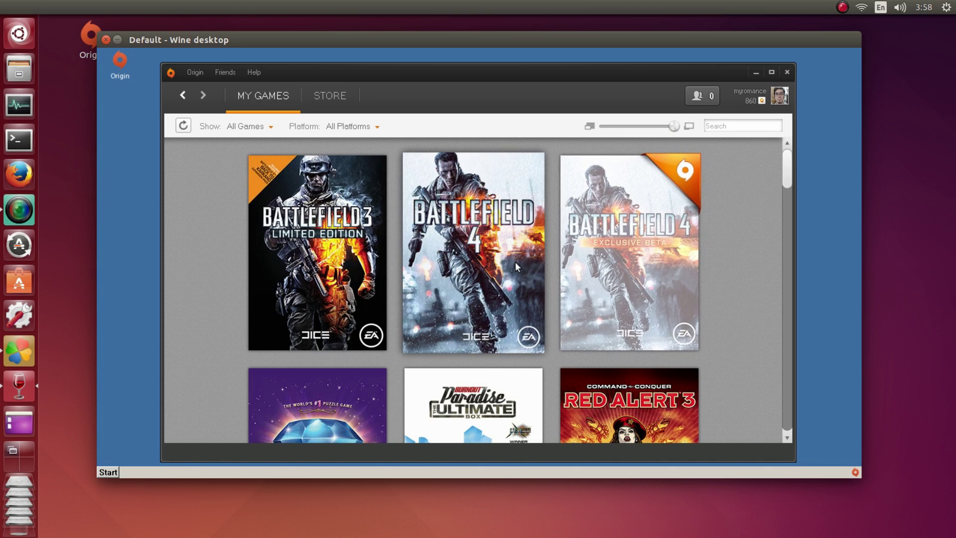
Scroll down the library and open Theme Hospital's details card.
mouse_move(518, 266)
scroll(783, 255, "down", 3)
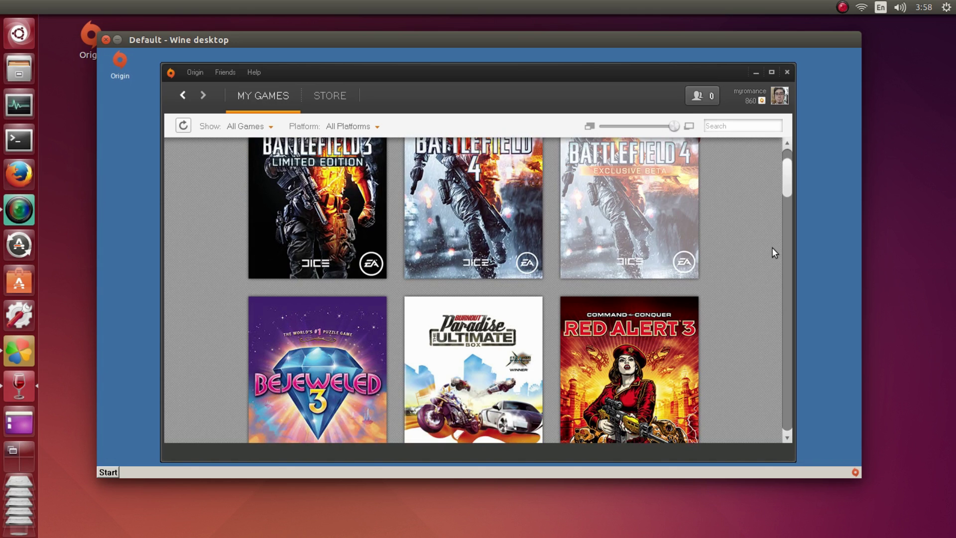
scroll(732, 229, "down", 12)
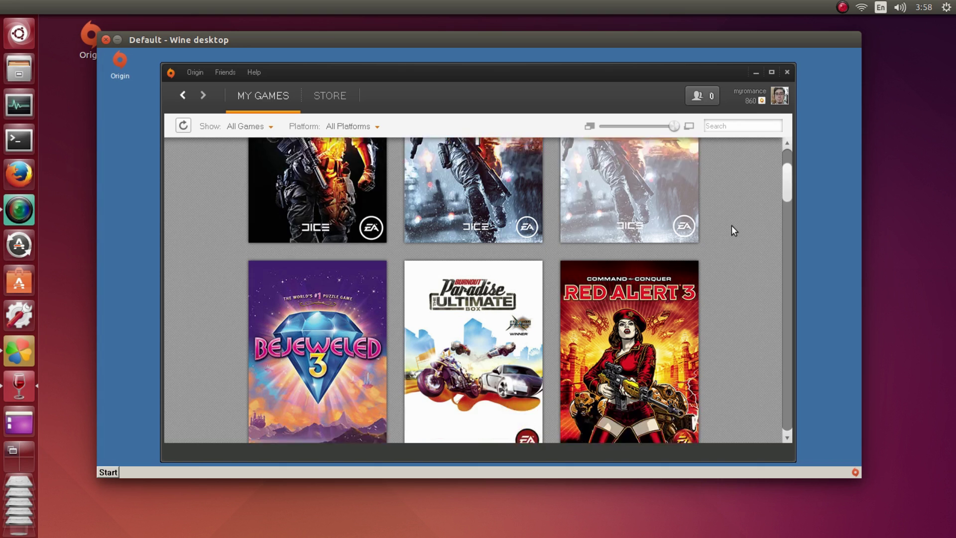
scroll(715, 204, "down", 5)
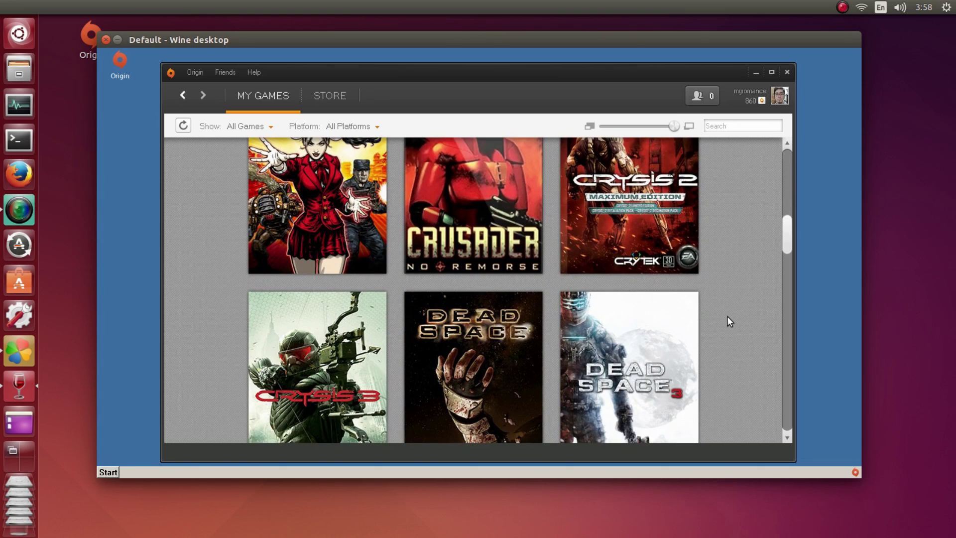
scroll(727, 316, "up", 15)
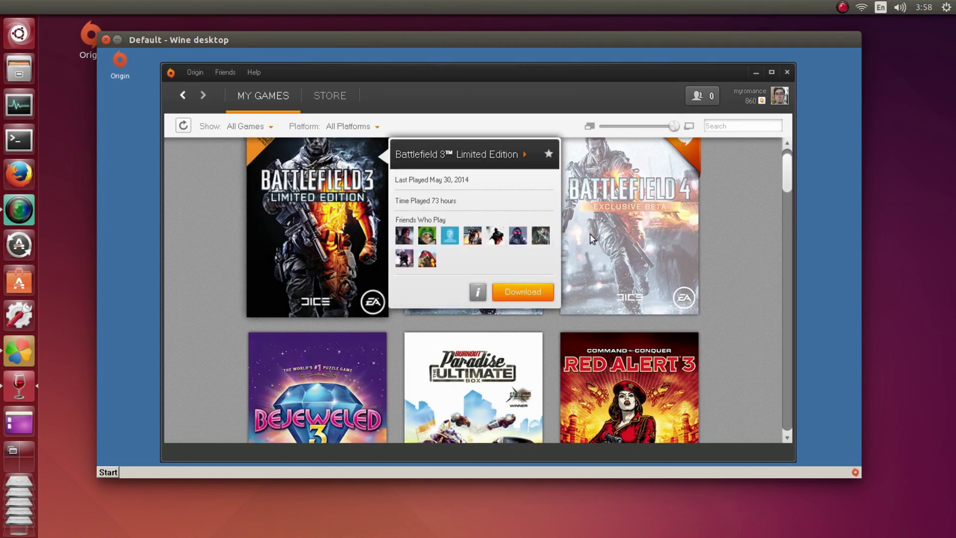
scroll(741, 249, "down", 10)
scroll(735, 276, "down", 5)
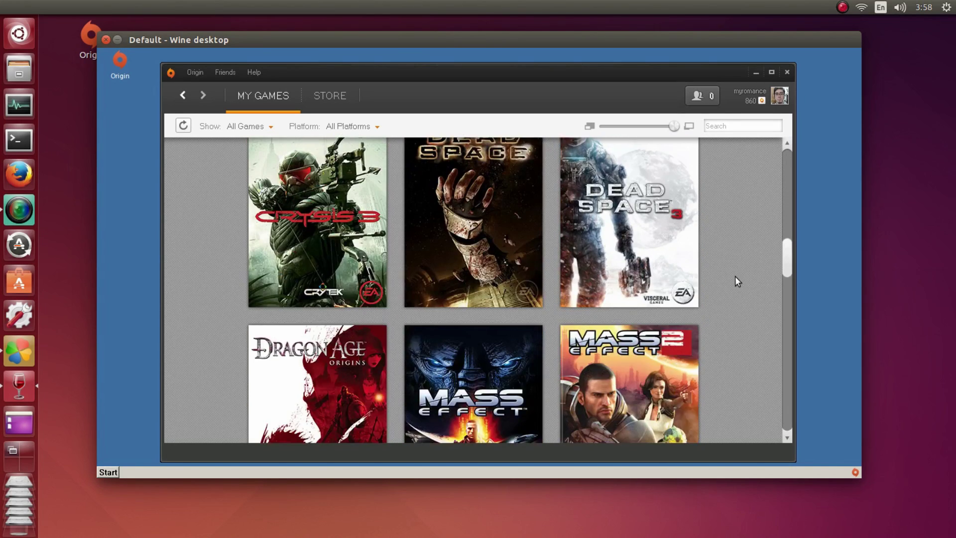
scroll(756, 292, "down", 10)
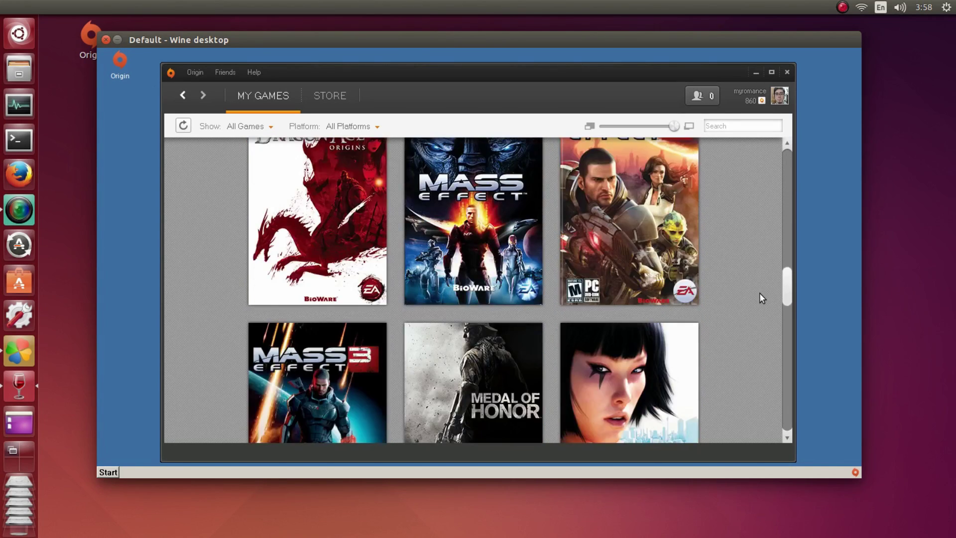
scroll(761, 294, "down", 4)
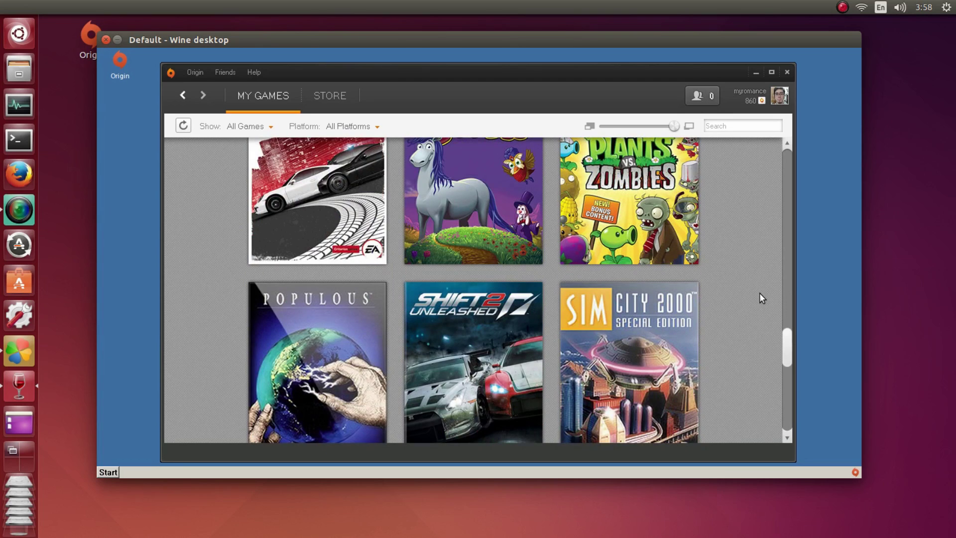
scroll(760, 294, "down", 10)
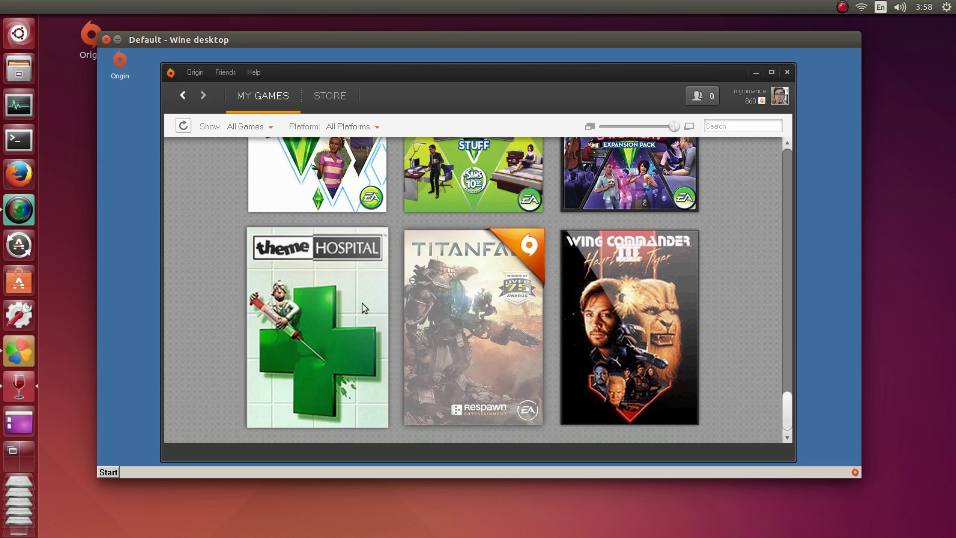
left_click(341, 303)
scroll(334, 300, "up", 5)
left_click(328, 304)
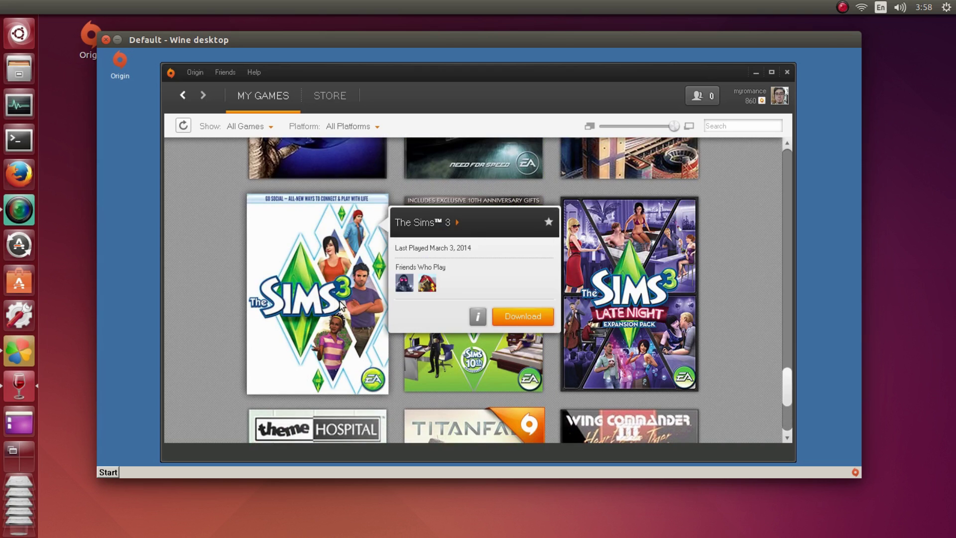
scroll(326, 306, "down", 5)
left_click(321, 310)
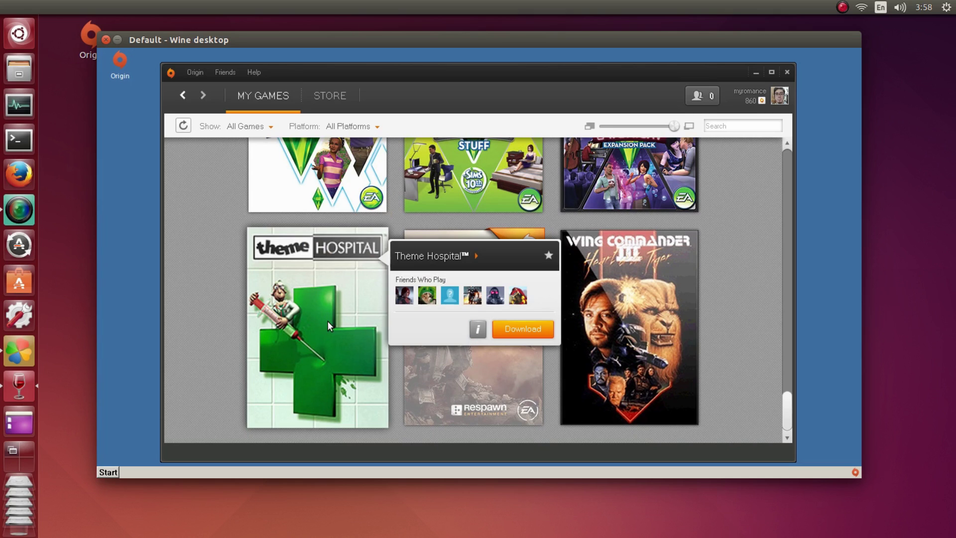
Accept Theme Hospital's licence agreement and start downloading the game.
left_click(515, 324)
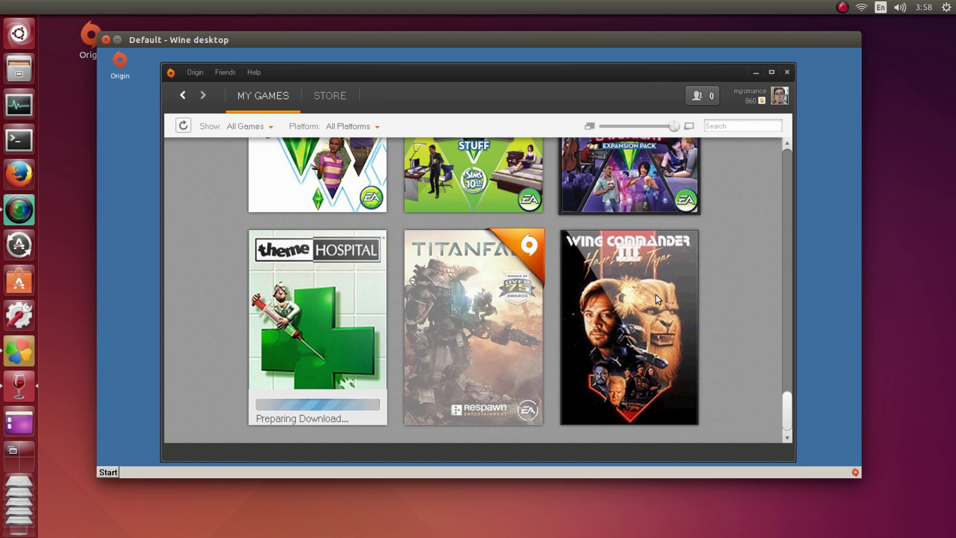
mouse_move(341, 390)
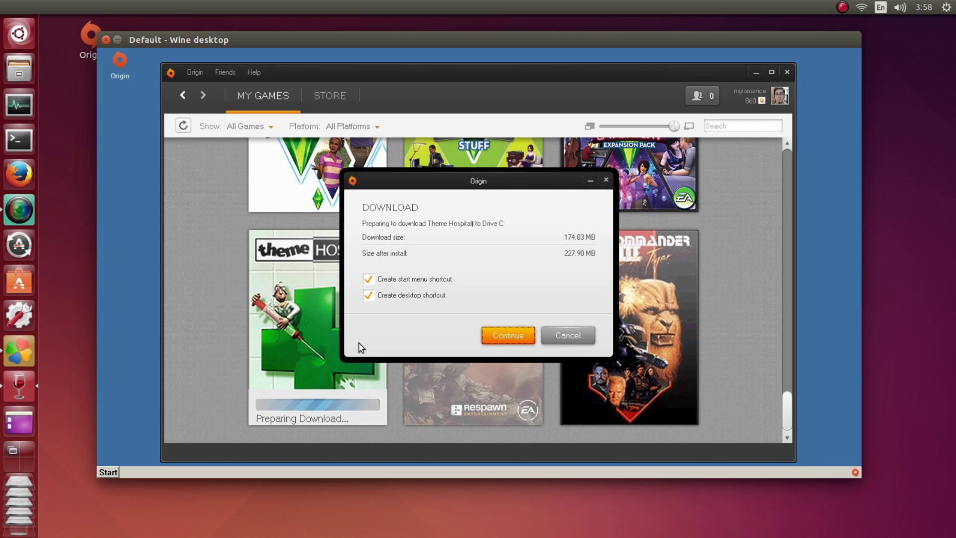
left_click(515, 330)
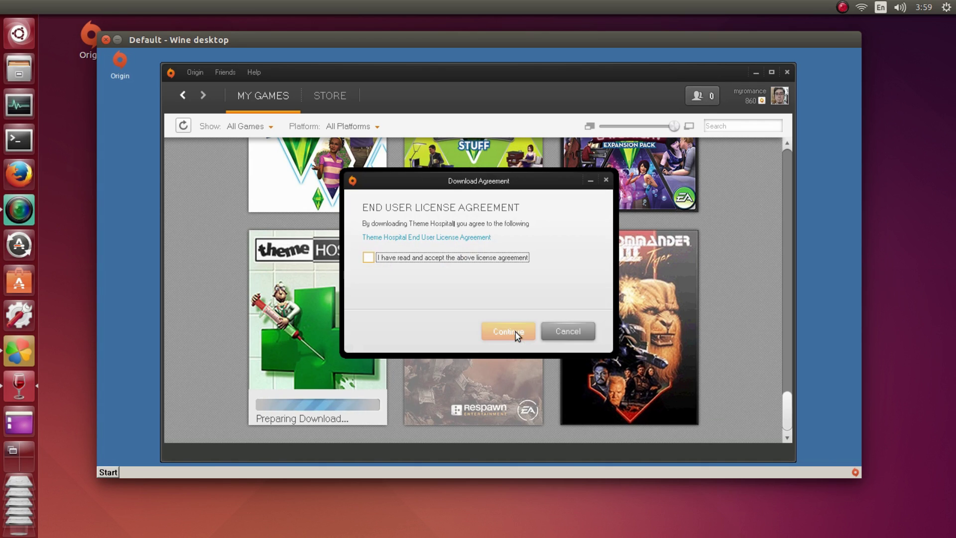
left_click(369, 258)
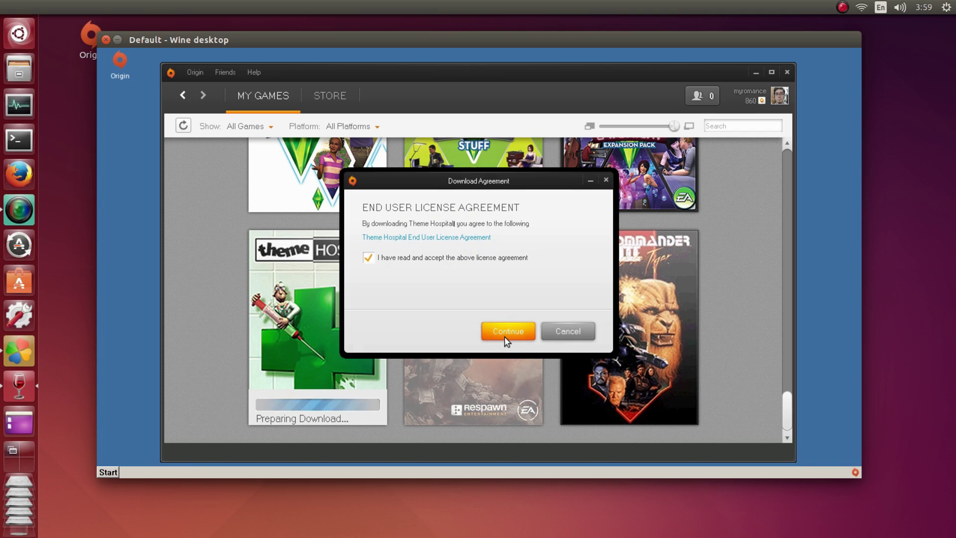
left_click(505, 333)
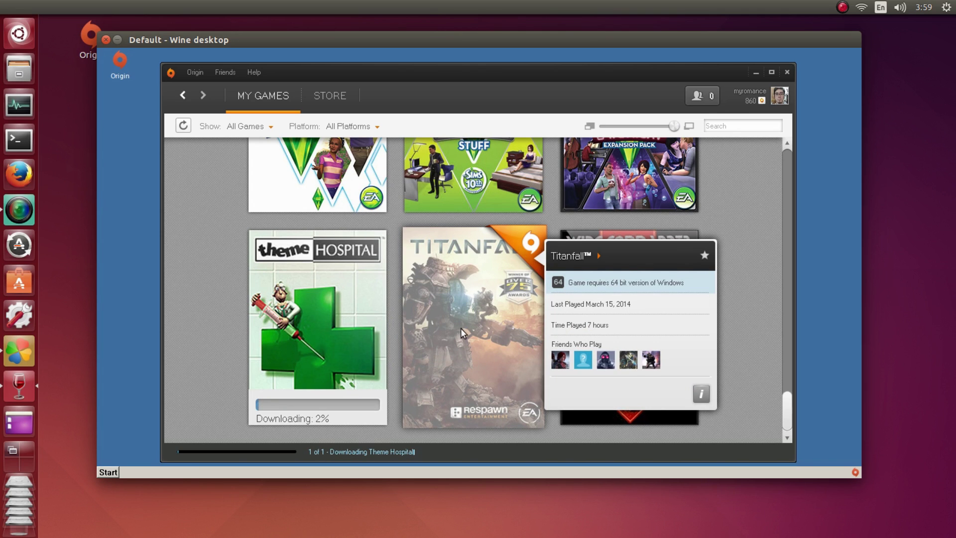
Open the Theme Hospital download progress window and wait until it reaches installing.
left_click(341, 451)
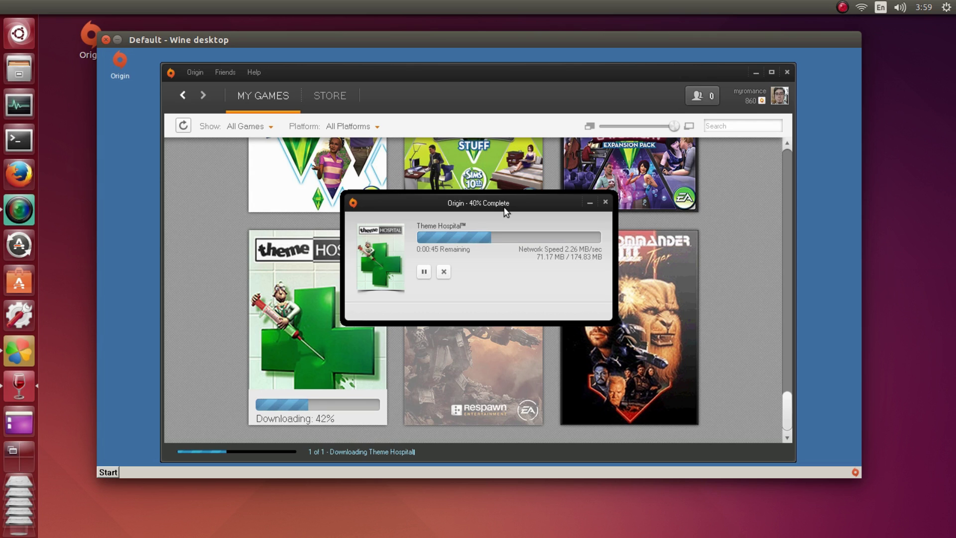
left_click_drag(511, 198, 513, 163)
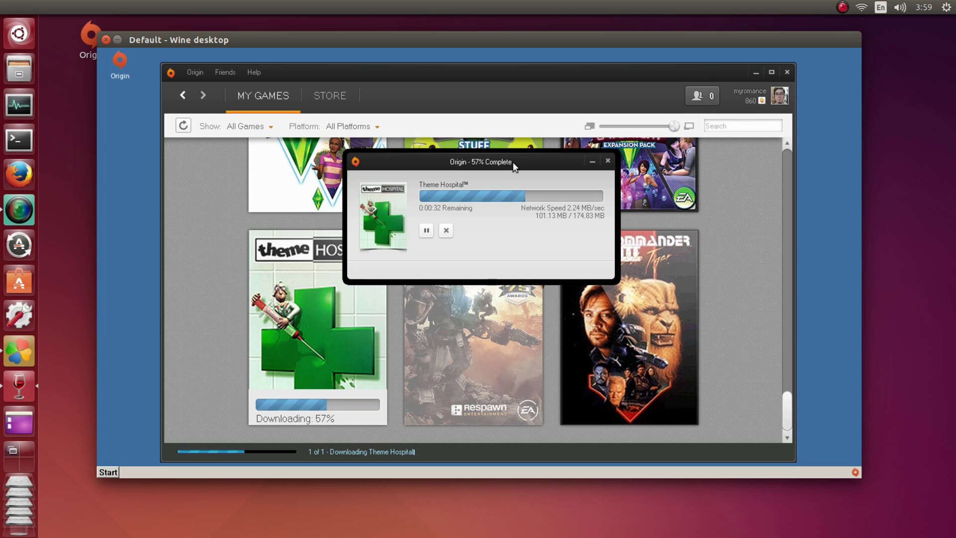
left_click_drag(523, 40, 524, 31)
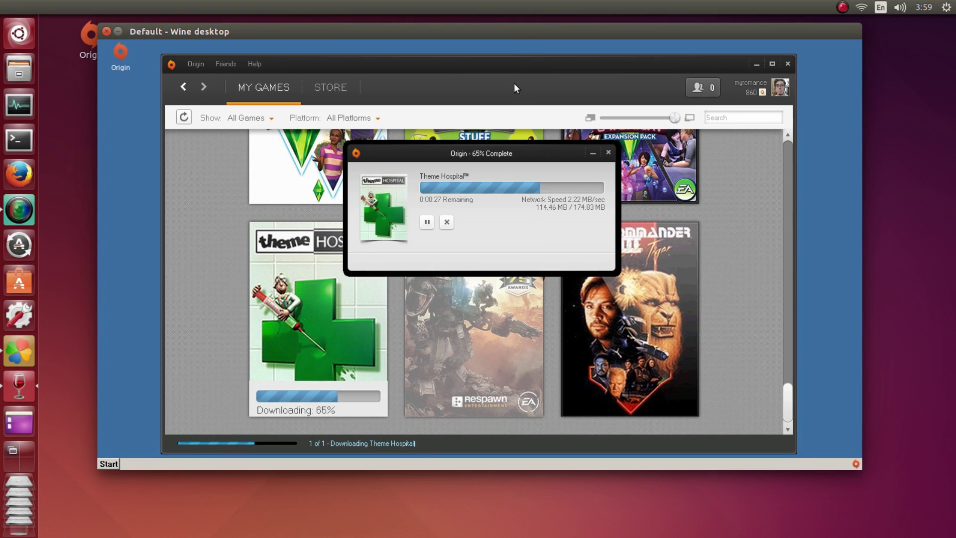
left_click_drag(498, 153, 498, 145)
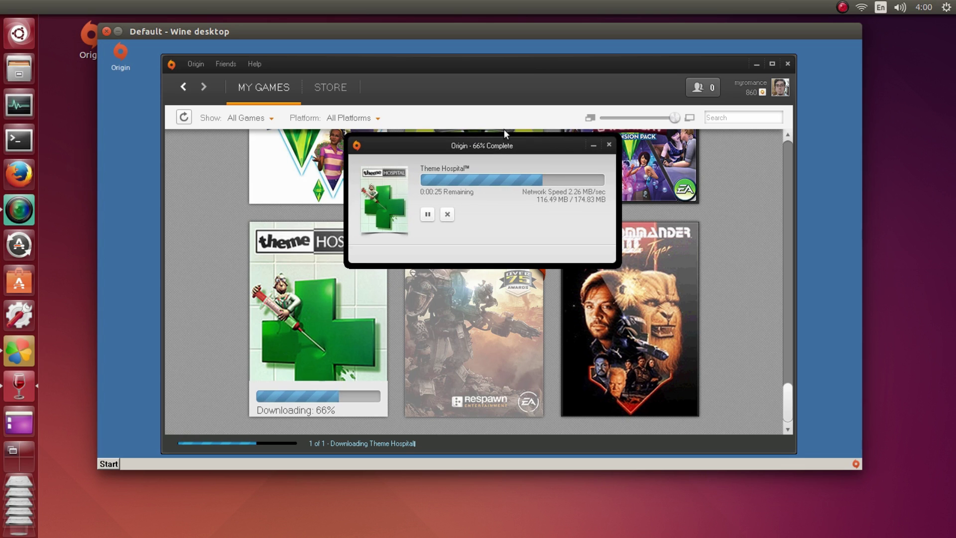
mouse_move(504, 130)
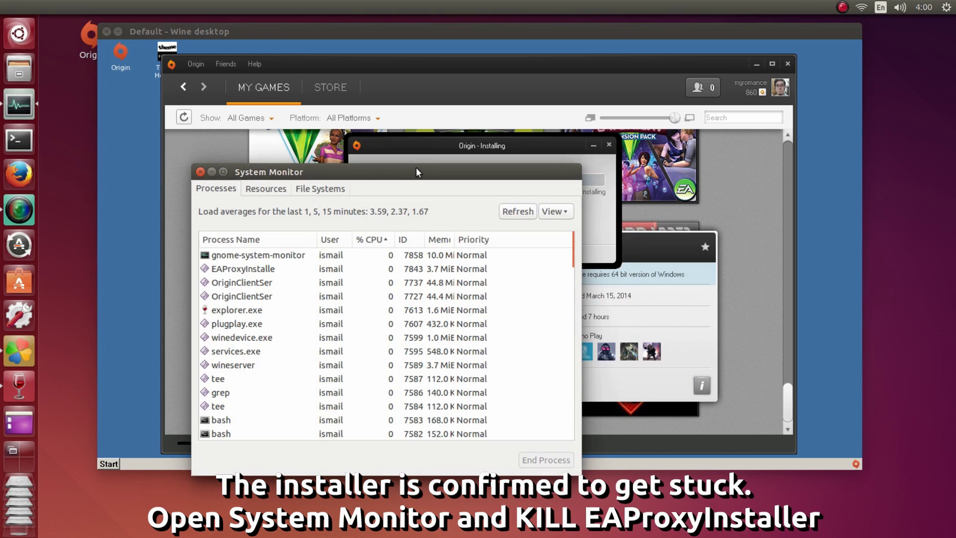
Kill the stuck EAProxyInstaller process (PID 7843) in System Monitor.
left_click_drag(417, 172, 309, 116)
left_click(159, 213)
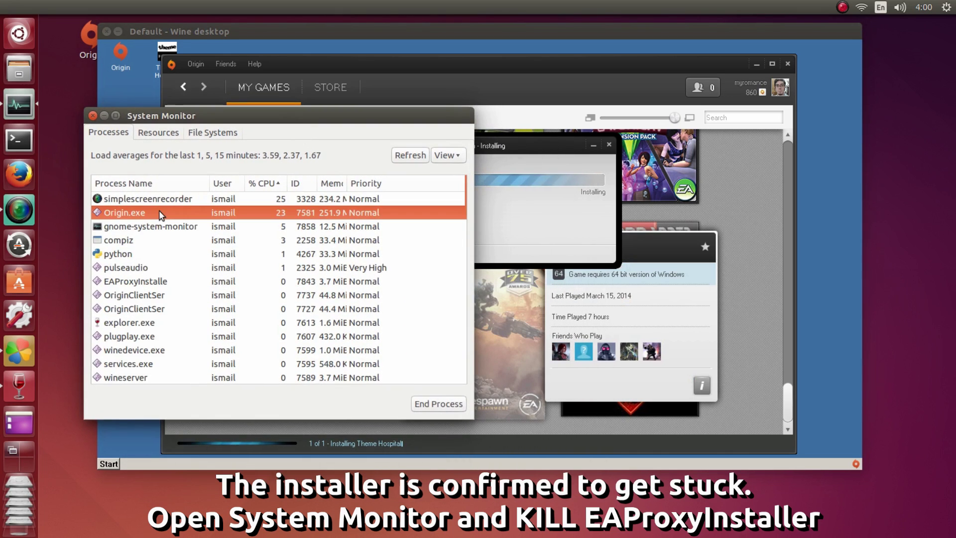
left_click(136, 281)
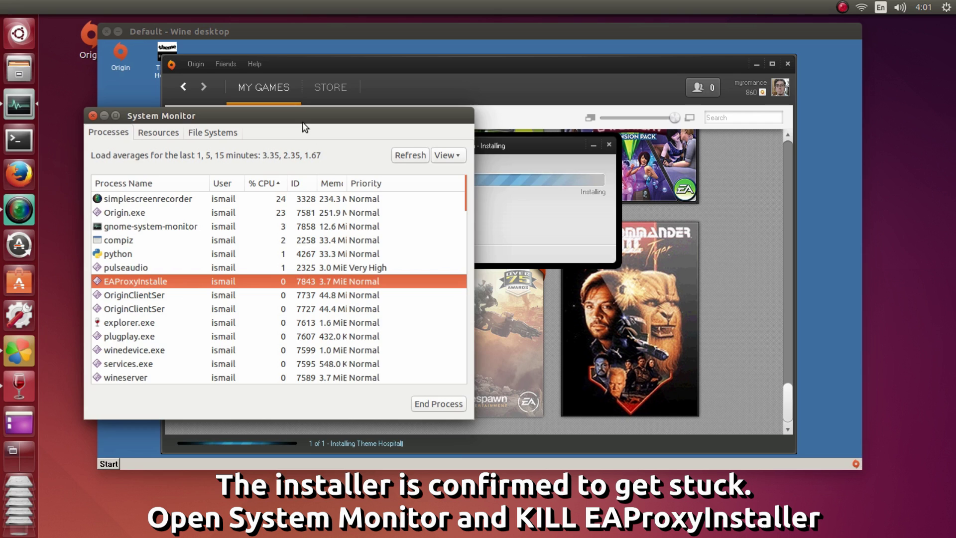
left_click_drag(304, 127, 299, 162)
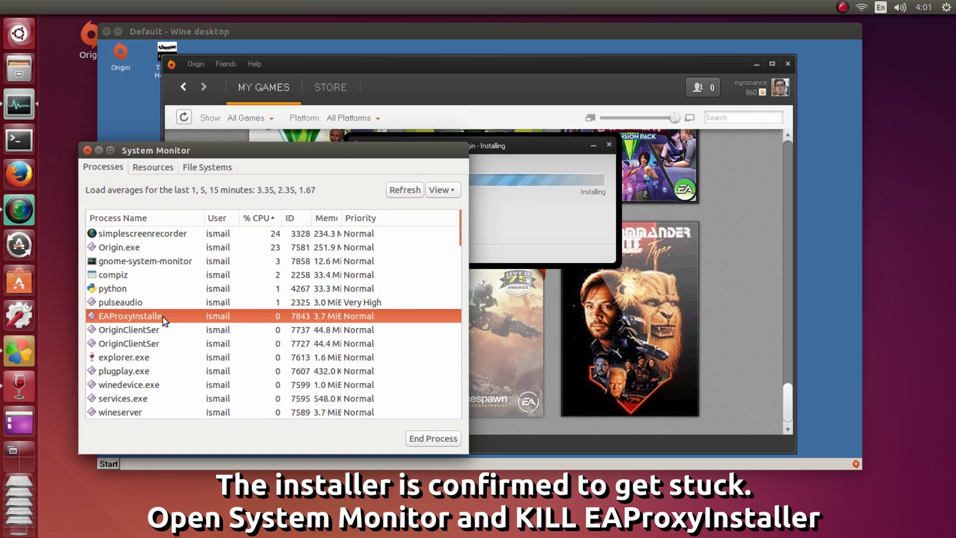
right_click(164, 321)
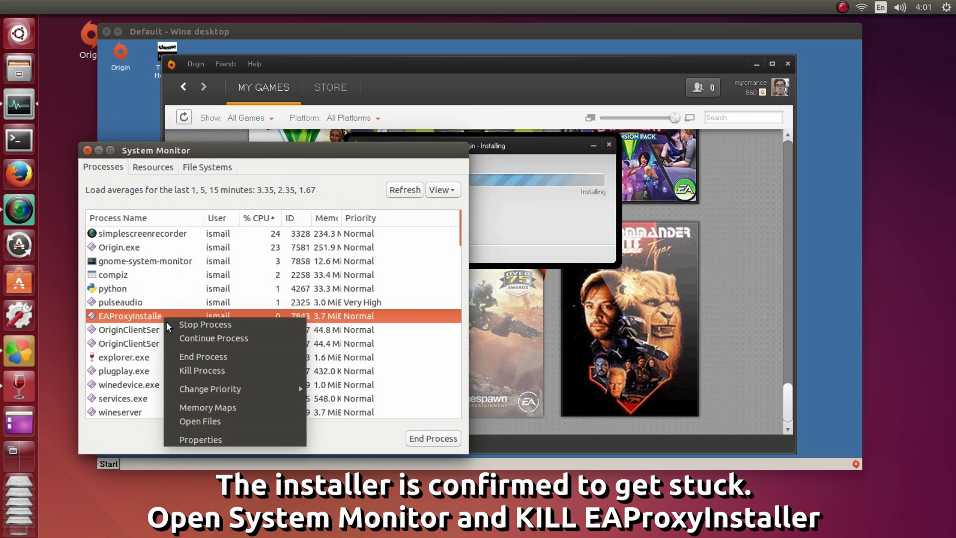
left_click(189, 370)
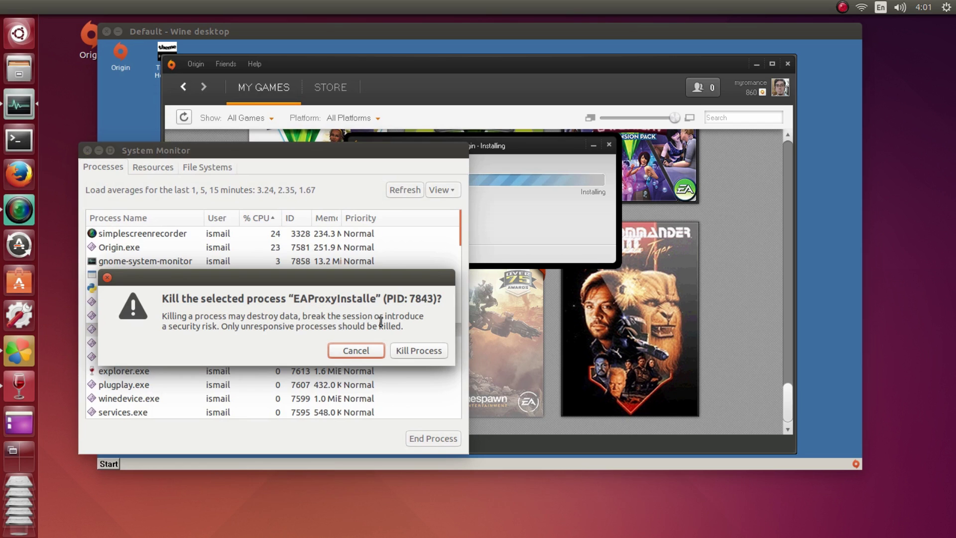
left_click(405, 349)
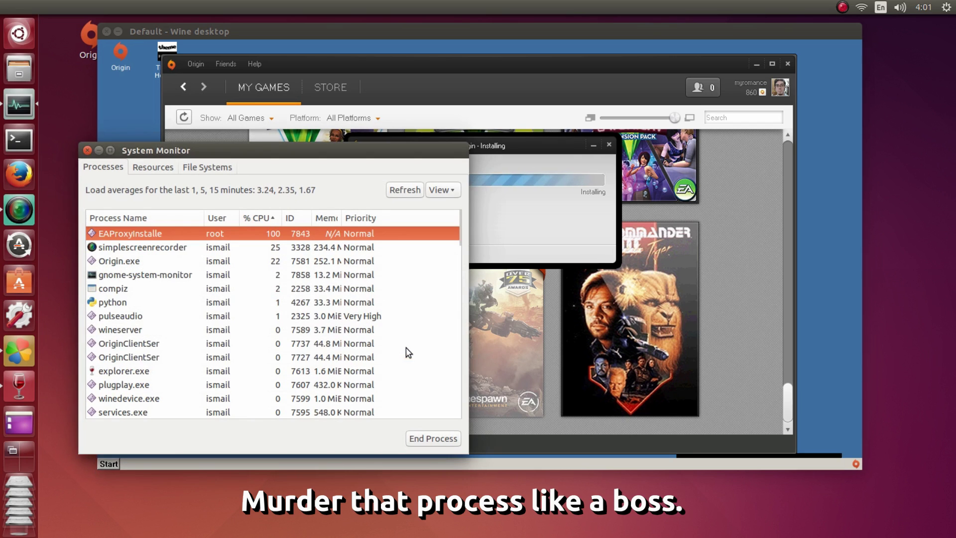
left_click(432, 439)
left_click_drag(81, 150, 82, 151)
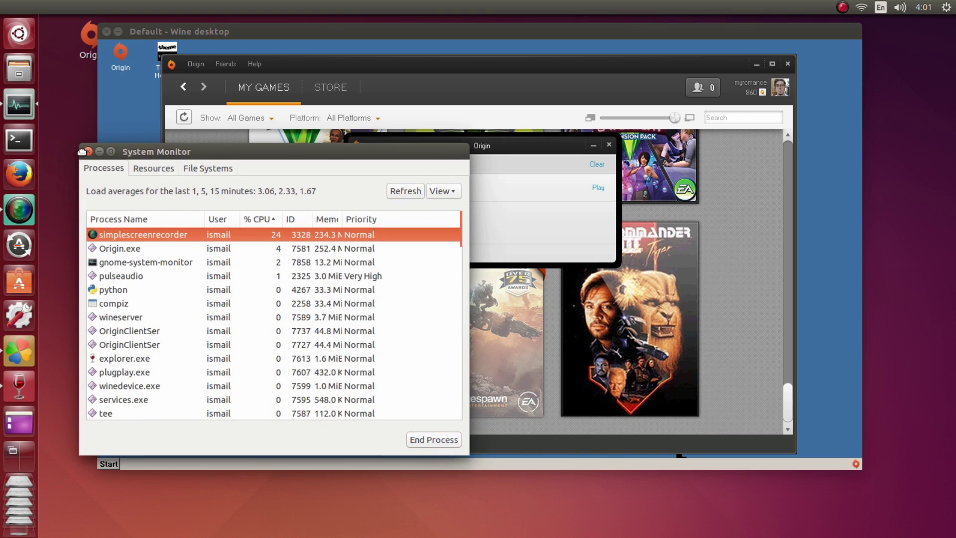
Close System Monitor, the LAUNCHER.exe error dialog and Origin's Completed popup.
left_click(88, 151)
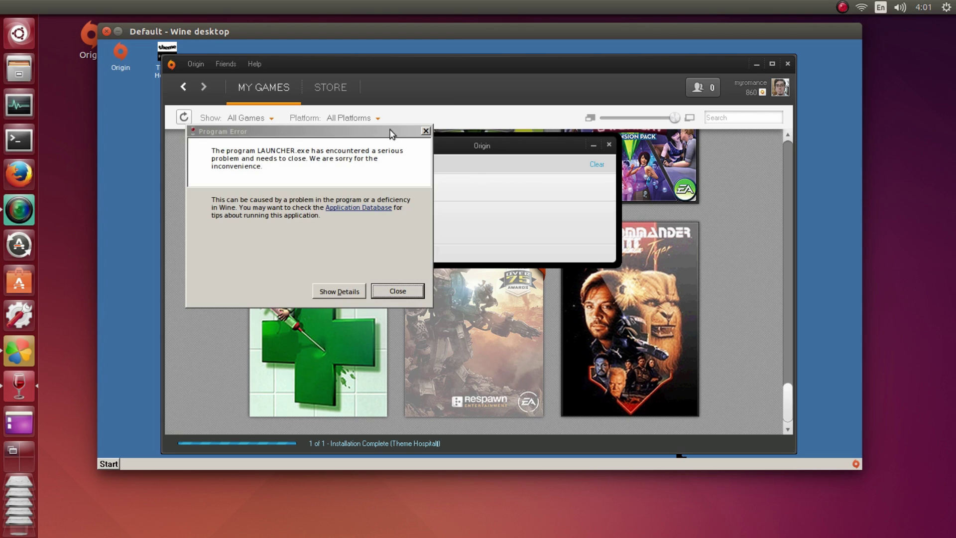
left_click_drag(380, 131, 411, 115)
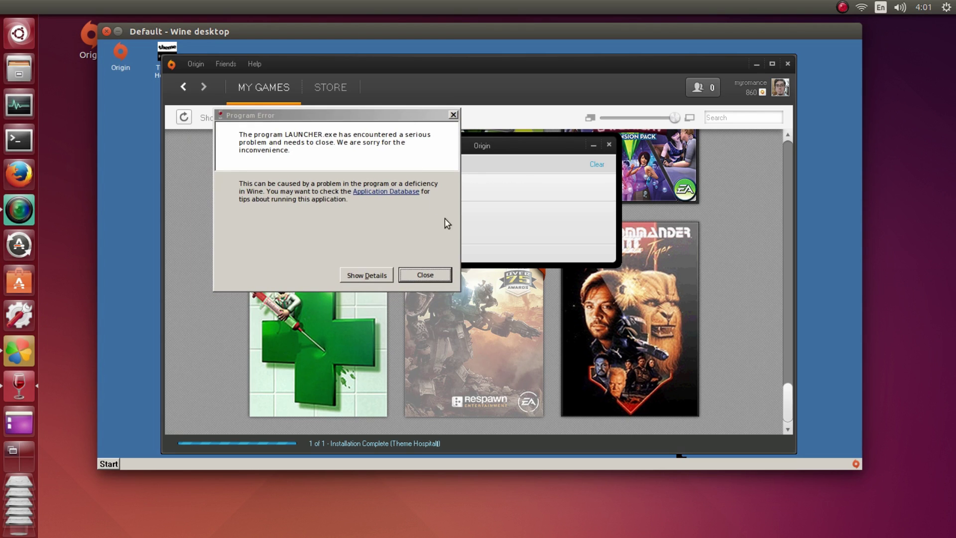
left_click(422, 276)
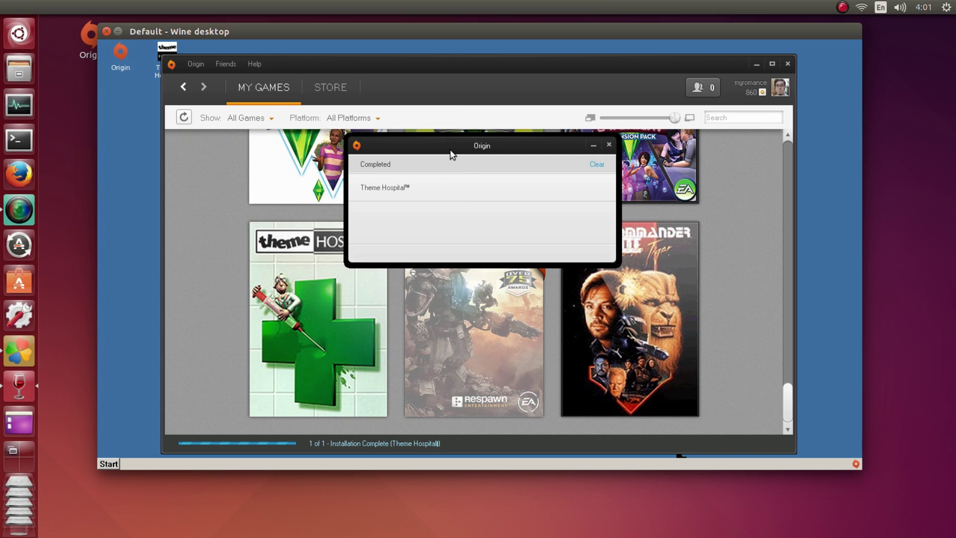
left_click(589, 127)
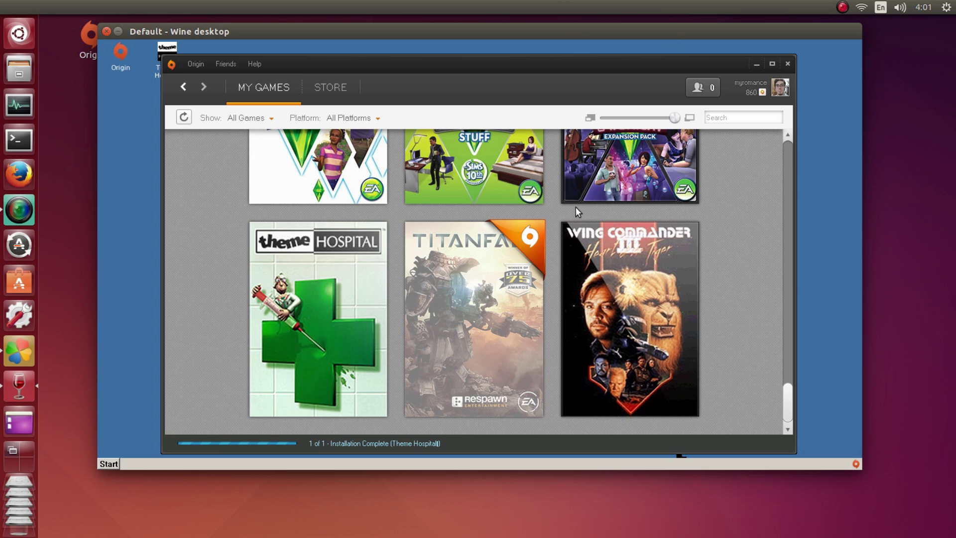
scroll(581, 288, "up", 5)
scroll(581, 287, "up", 8)
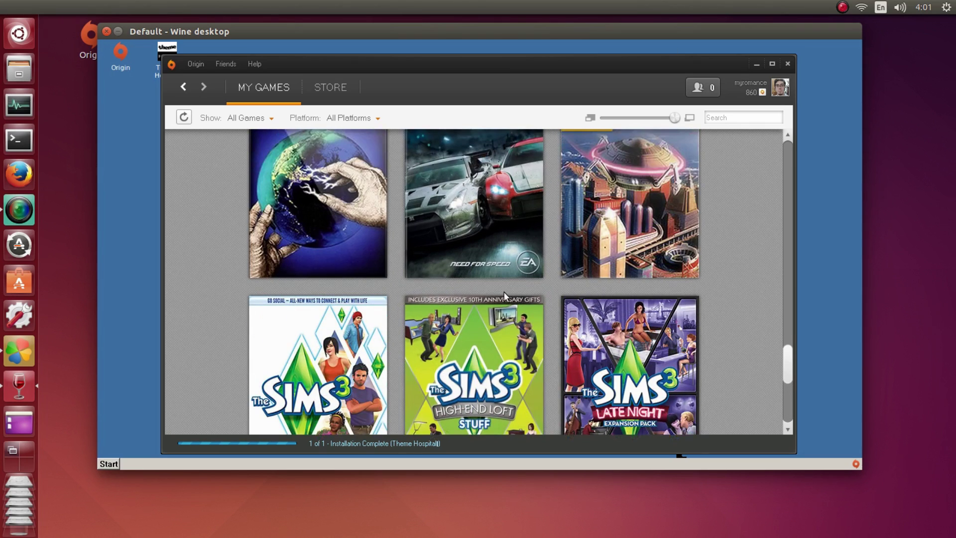
scroll(468, 291, "up", 3)
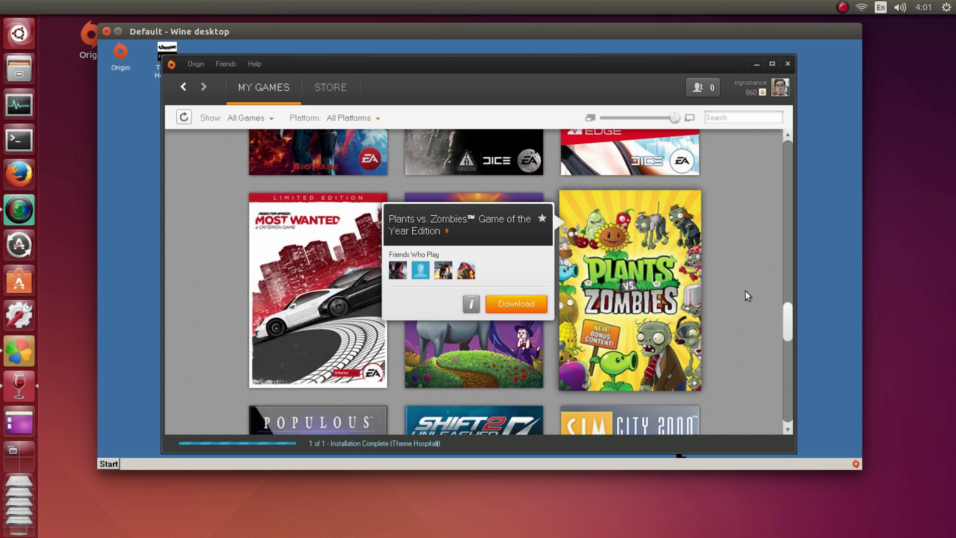
scroll(744, 290, "up", 3)
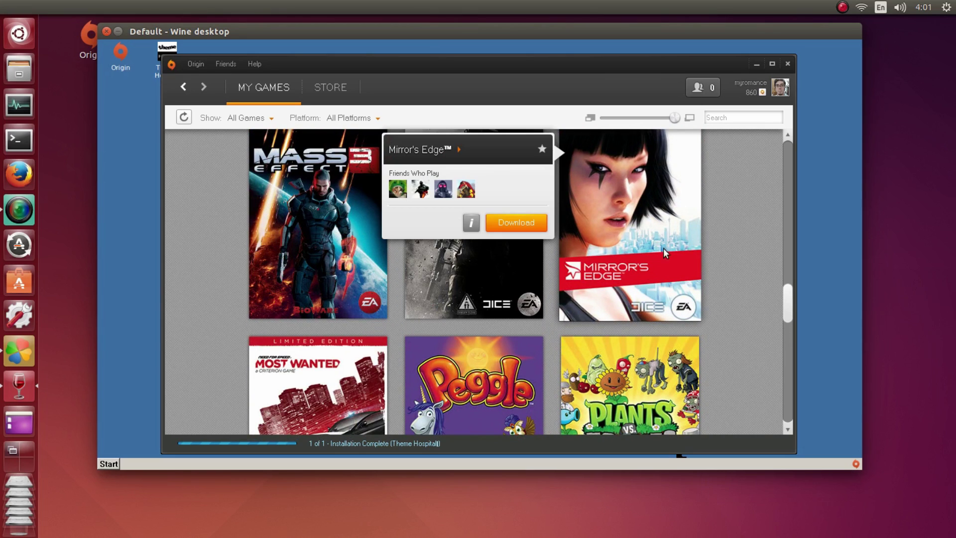
scroll(702, 234, "up", 5)
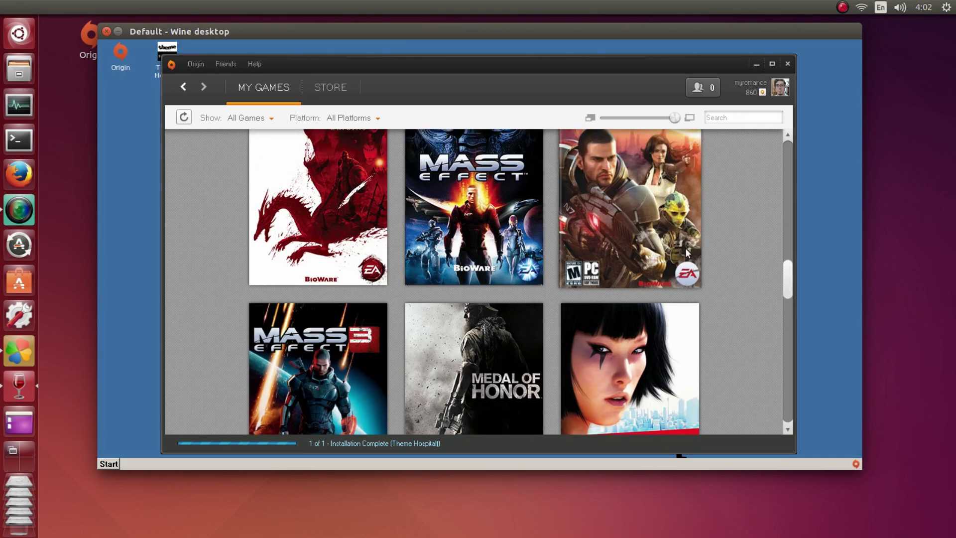
scroll(694, 251, "up", 4)
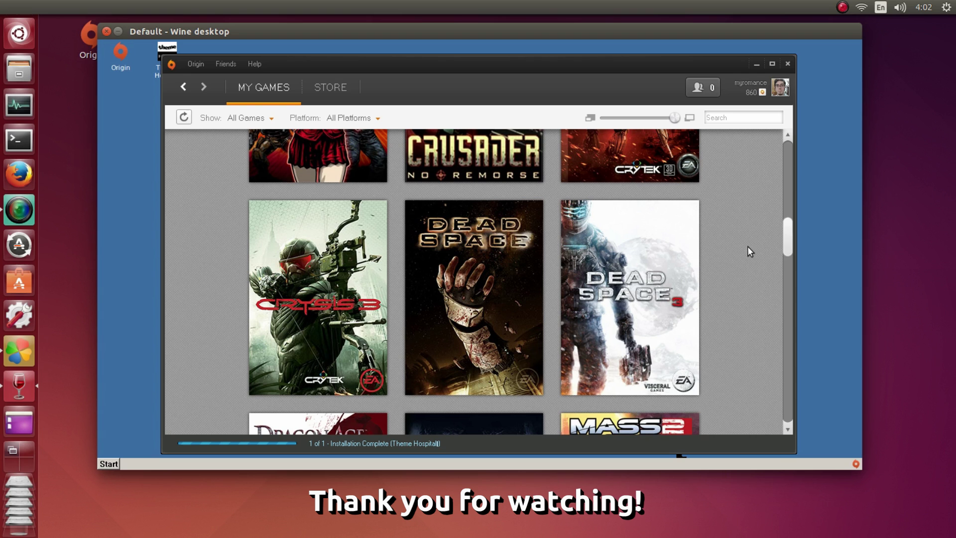
scroll(732, 249, "down", 4)
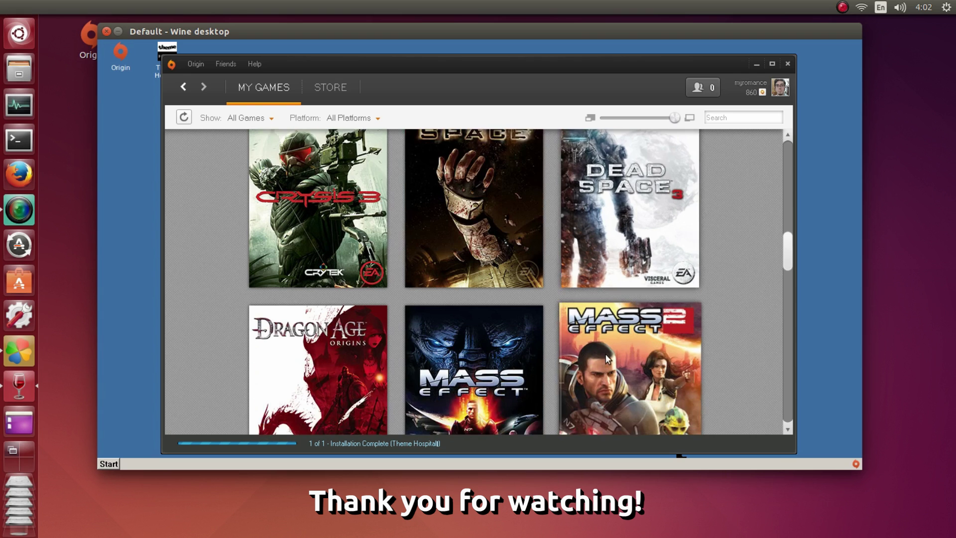
scroll(733, 306, "down", 3)
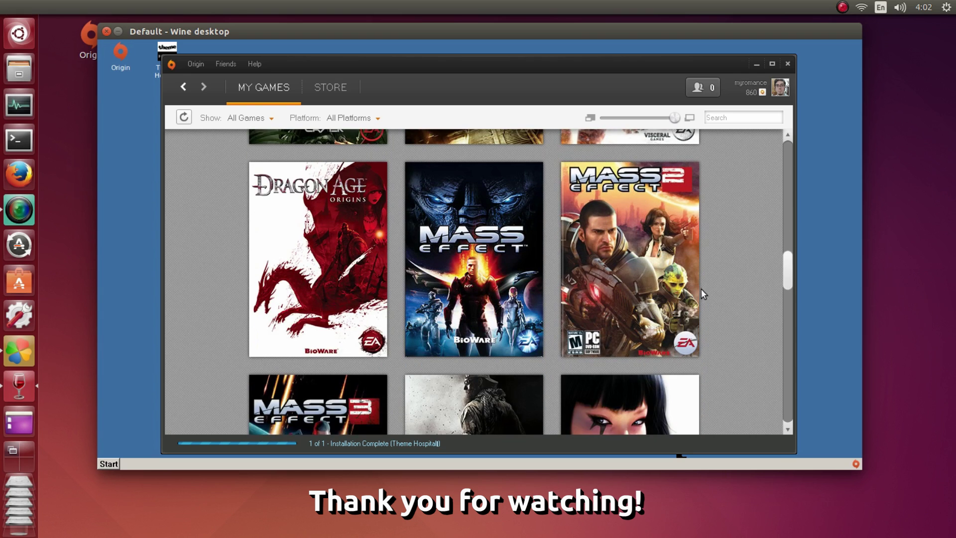
scroll(697, 256, "up", 2)
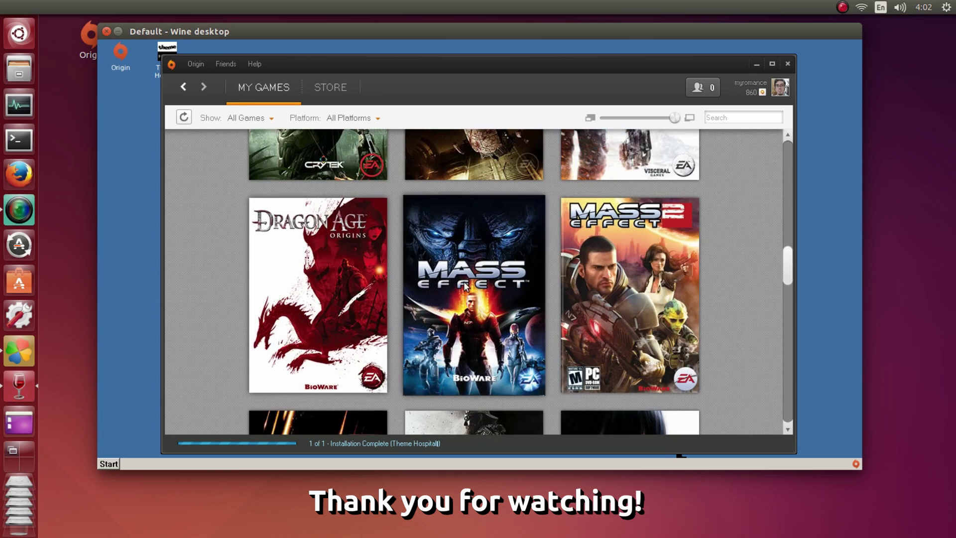
scroll(697, 256, "up", 6)
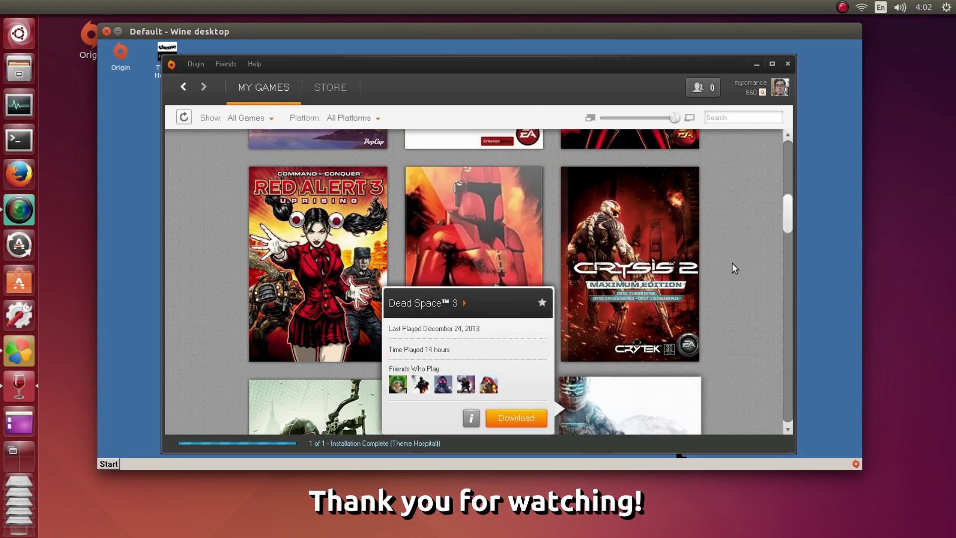
scroll(732, 264, "up", 2)
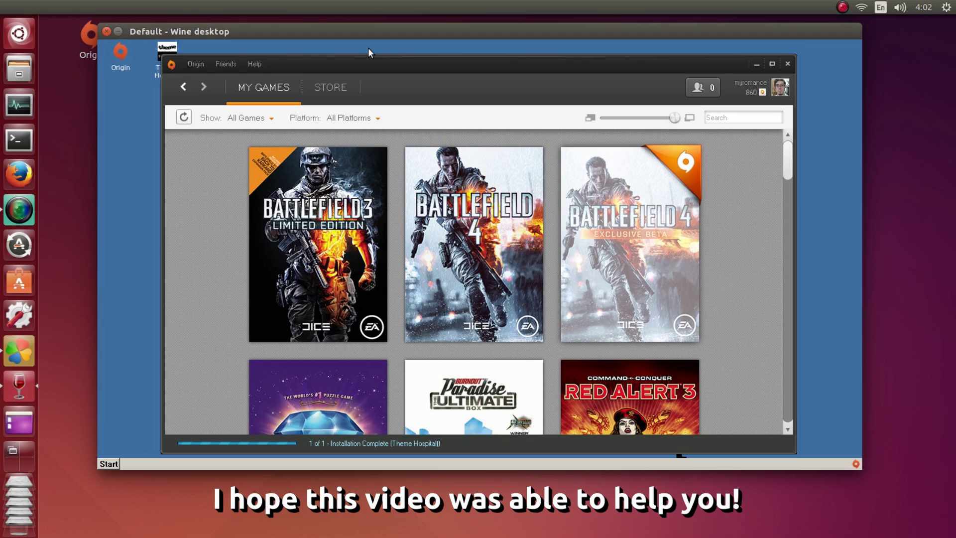
left_click_drag(360, 63, 363, 60)
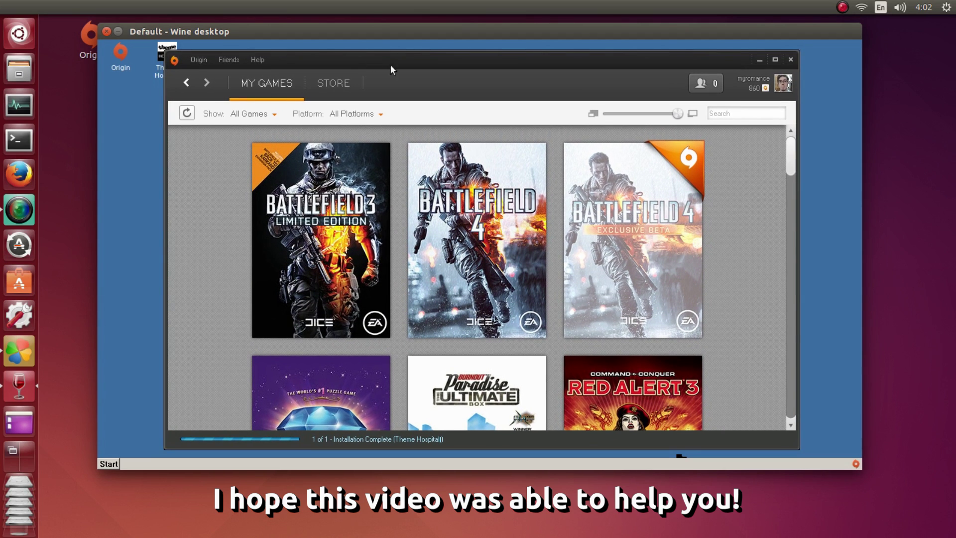